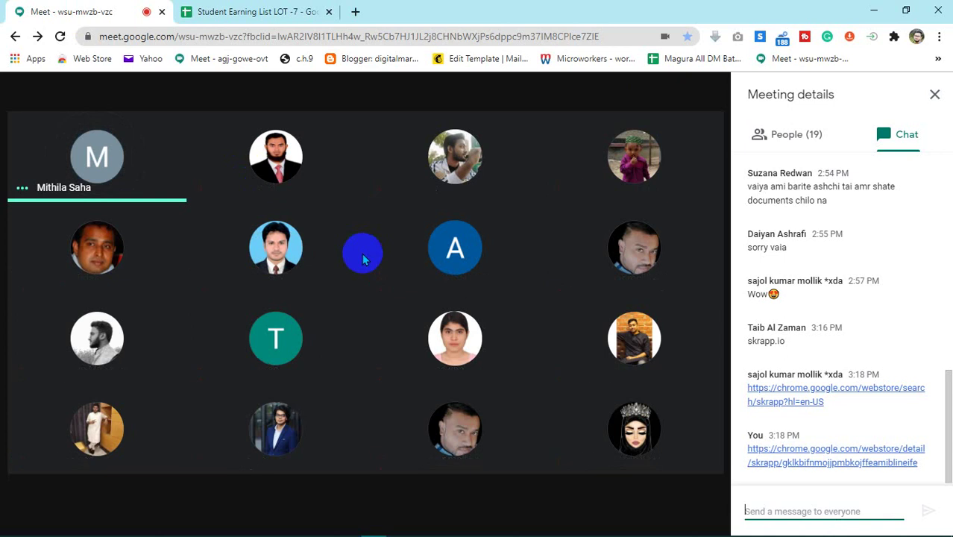
- Show the meeting's participant list, and inspect the title cell of the Student Earning List LOT -7 spreadsheet
{"action": "left_click", "coordinate": [789, 138]}
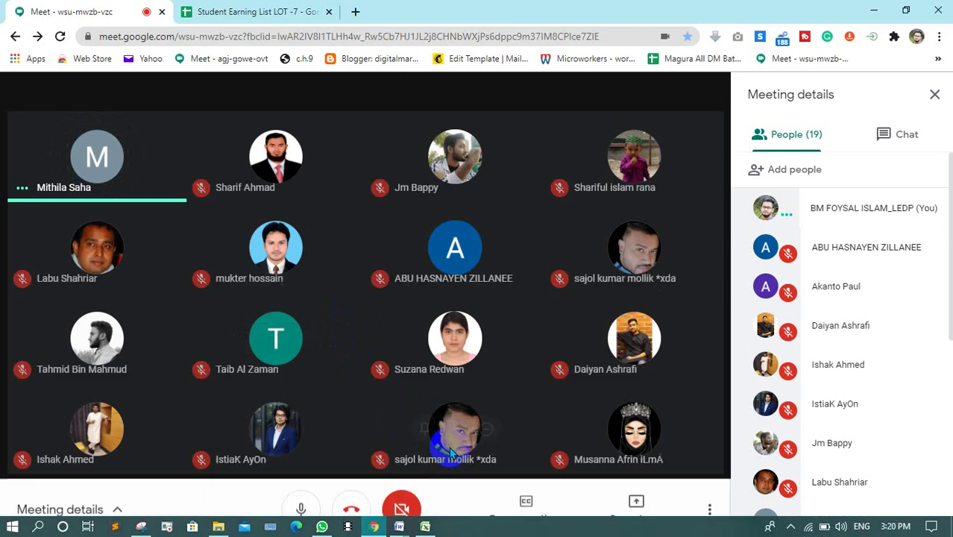
{"action": "left_click", "coordinate": [240, 12]}
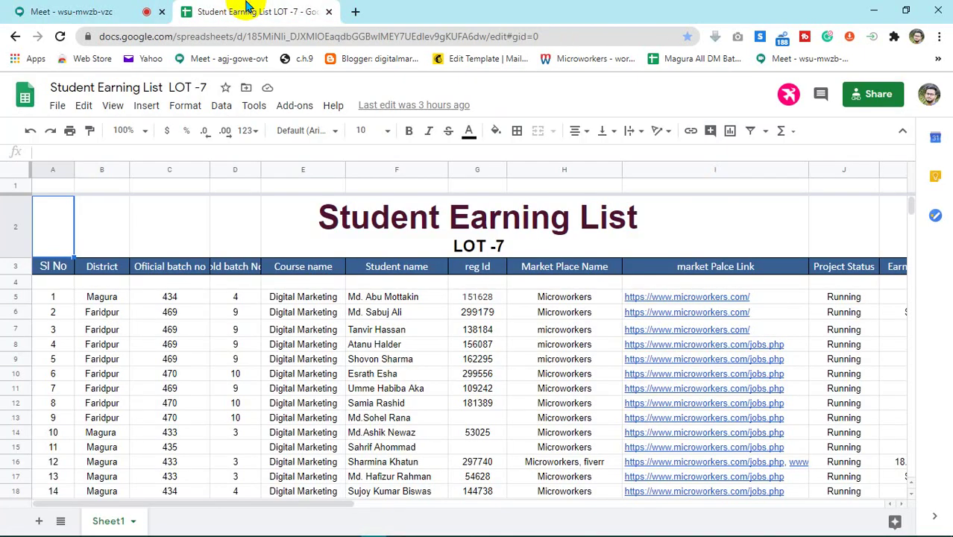
{"action": "left_click", "coordinate": [283, 222]}
{"action": "left_click", "coordinate": [487, 240]}
{"action": "double_click", "coordinate": [488, 237]}
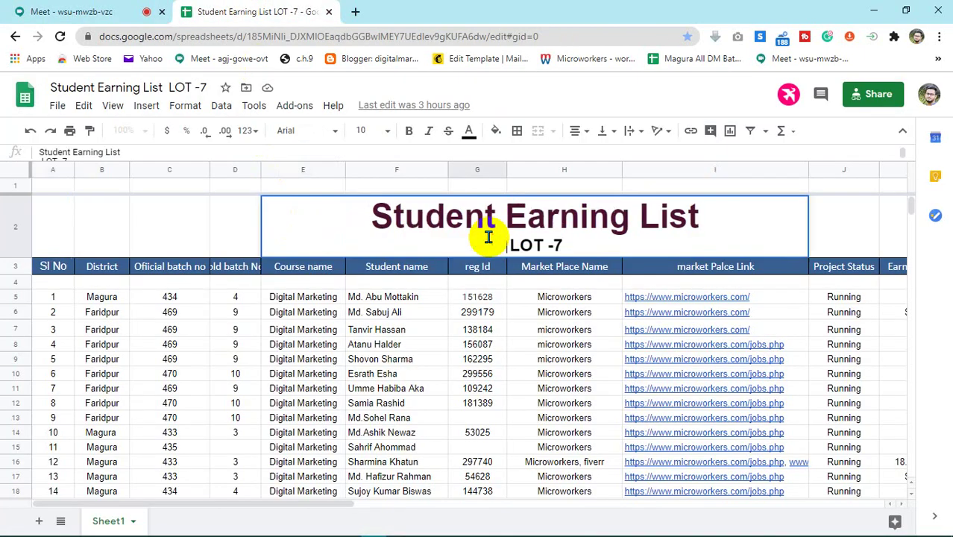
{"action": "left_click", "coordinate": [570, 234]}
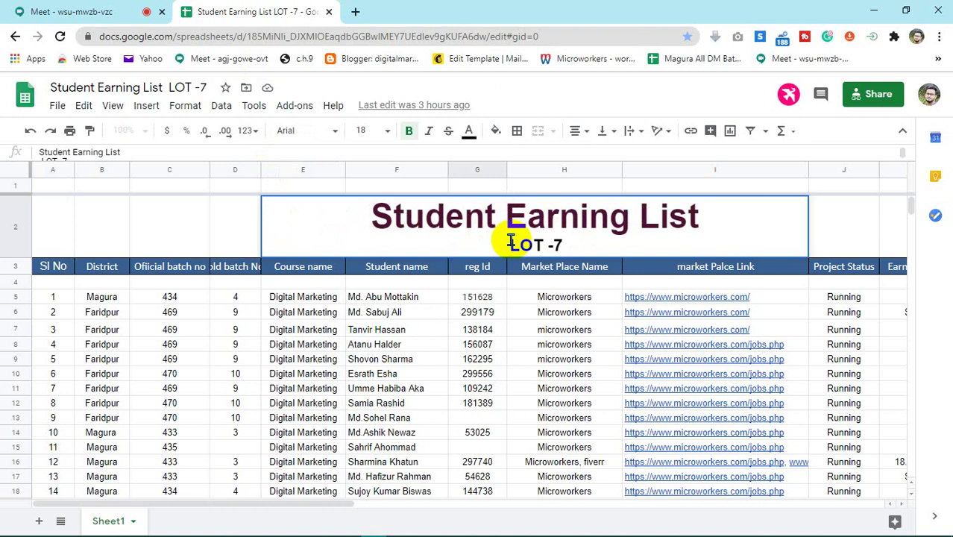
{"action": "left_click_drag", "start_coordinate": [511, 240], "coordinate": [566, 234]}
{"action": "left_click", "coordinate": [566, 237]}
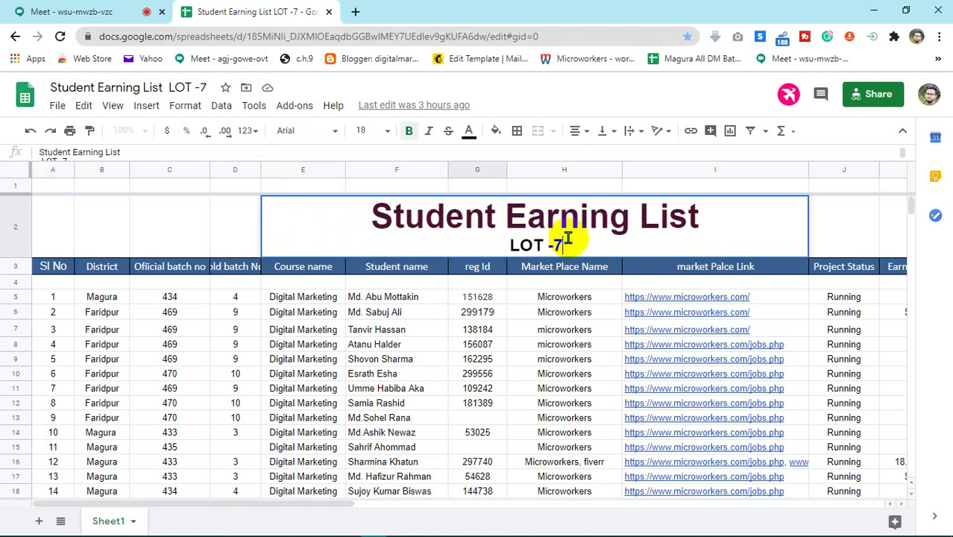
- Examine the student rows of the earning list down to the last numbered row, and return to the Google Meet call
{"action": "scroll", "coordinate": [421, 392], "scroll_direction": "down", "scroll_amount": 5}
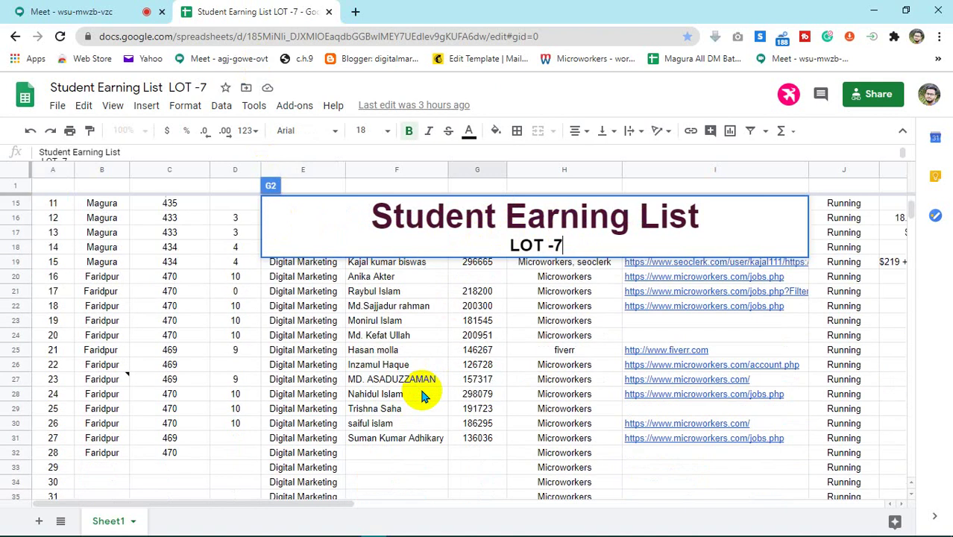
{"action": "scroll", "coordinate": [421, 395], "scroll_direction": "down", "scroll_amount": 4}
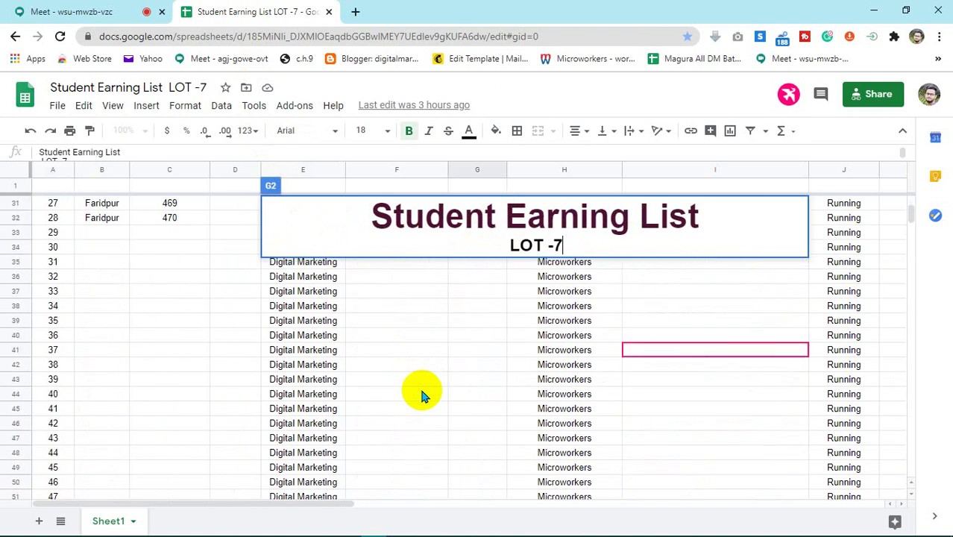
{"action": "scroll", "coordinate": [422, 395], "scroll_direction": "up", "scroll_amount": 7}
{"action": "left_click", "coordinate": [420, 386]}
{"action": "scroll", "coordinate": [420, 388], "scroll_direction": "down", "scroll_amount": 5}
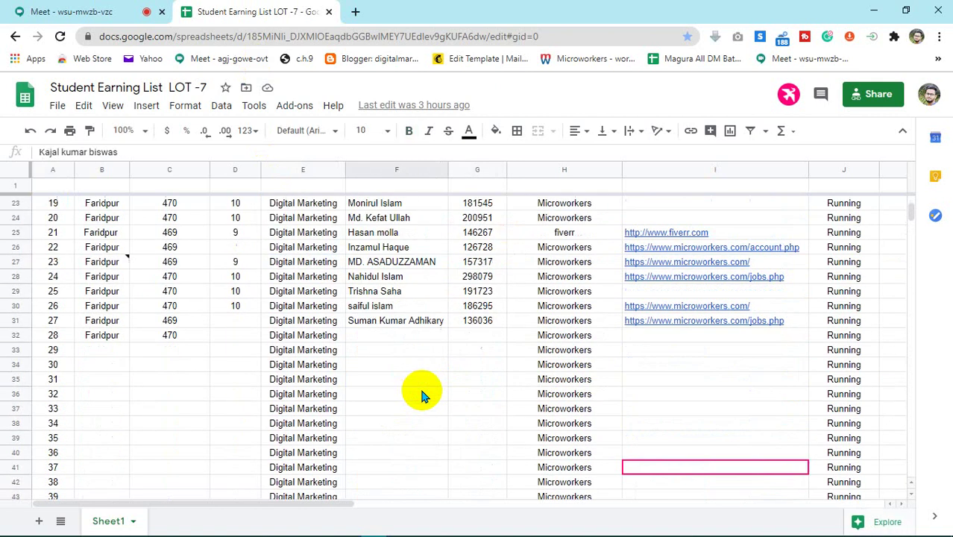
{"action": "scroll", "coordinate": [420, 388], "scroll_direction": "up", "scroll_amount": 5}
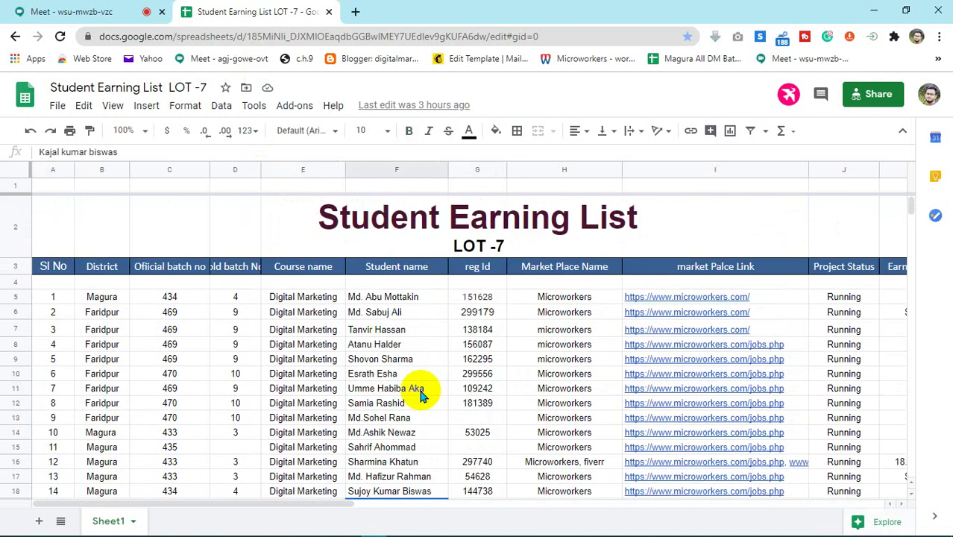
{"action": "scroll", "coordinate": [422, 396], "scroll_direction": "down", "scroll_amount": 3}
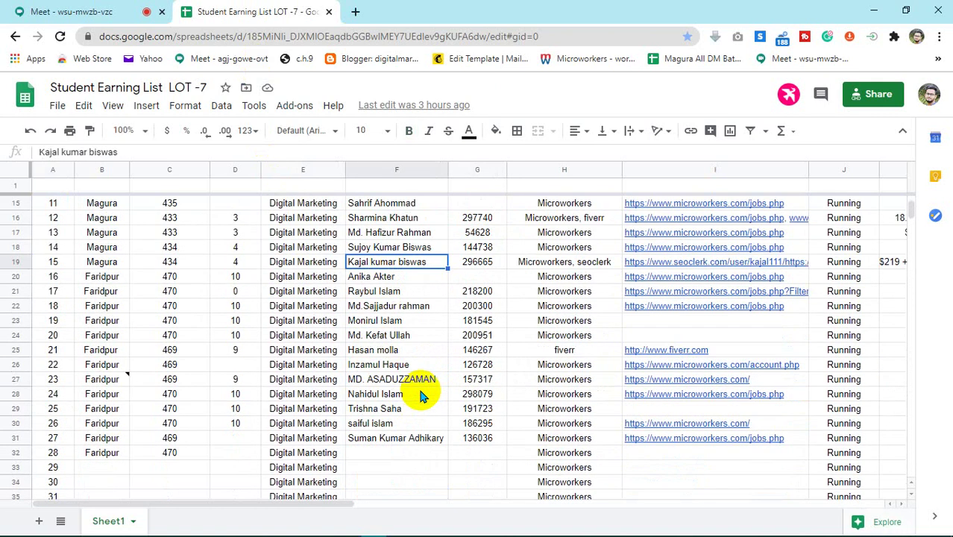
{"action": "scroll", "coordinate": [420, 396], "scroll_direction": "down", "scroll_amount": 8}
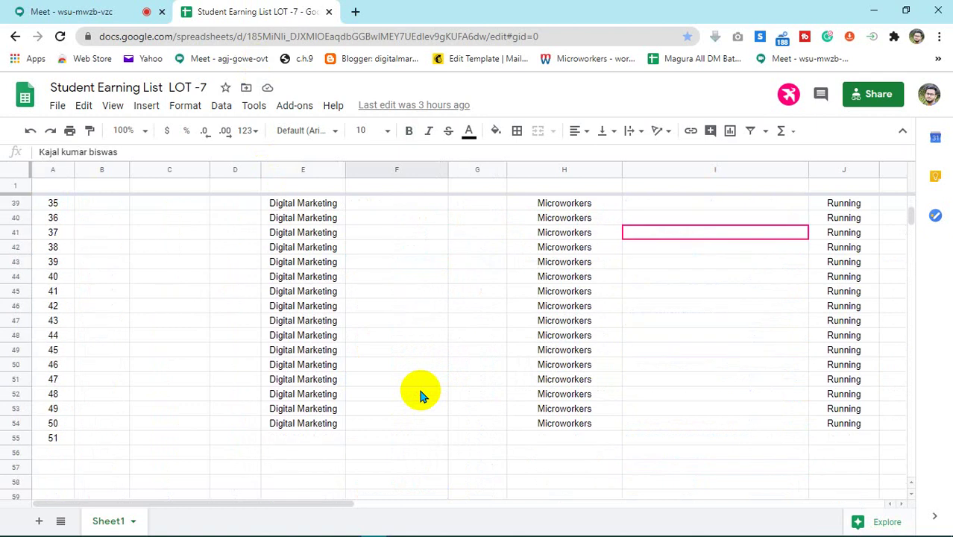
{"action": "left_click", "coordinate": [41, 12]}
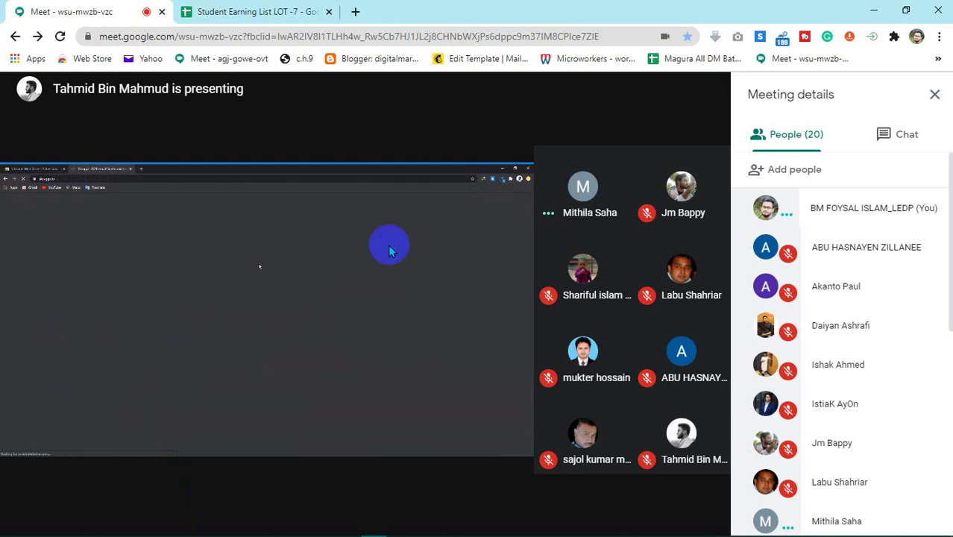
{"action": "left_click", "coordinate": [532, 37]}
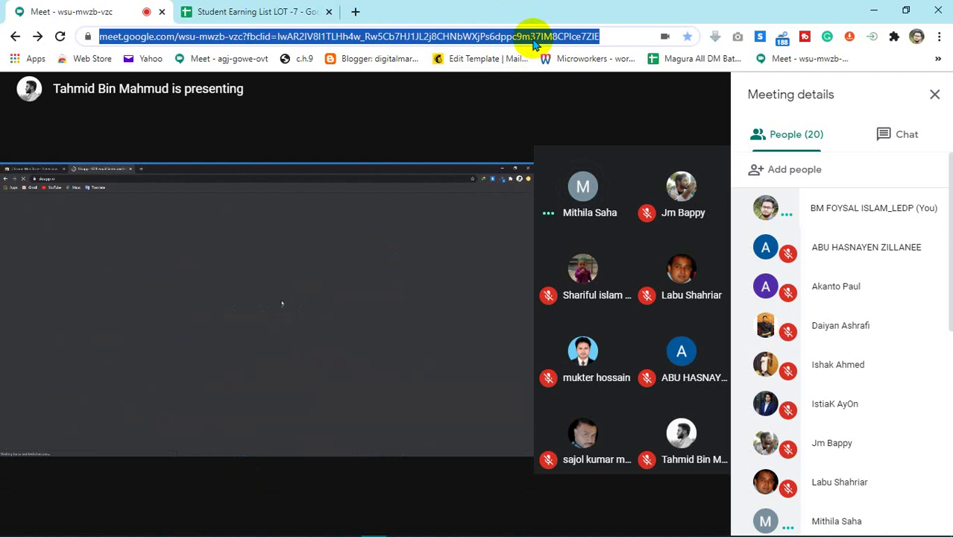
{"action": "left_click", "coordinate": [479, 117]}
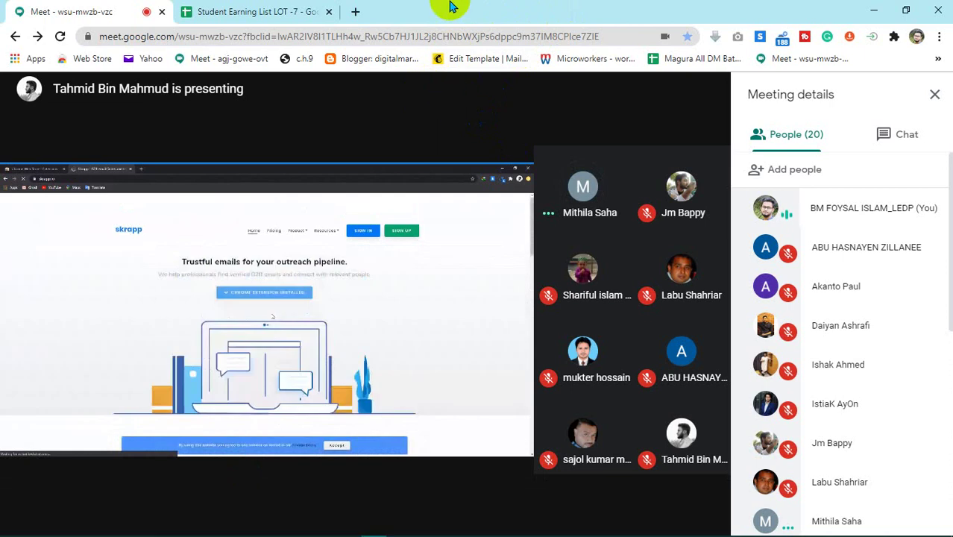
{"action": "left_click", "coordinate": [485, 36]}
{"action": "left_click", "coordinate": [467, 81]}
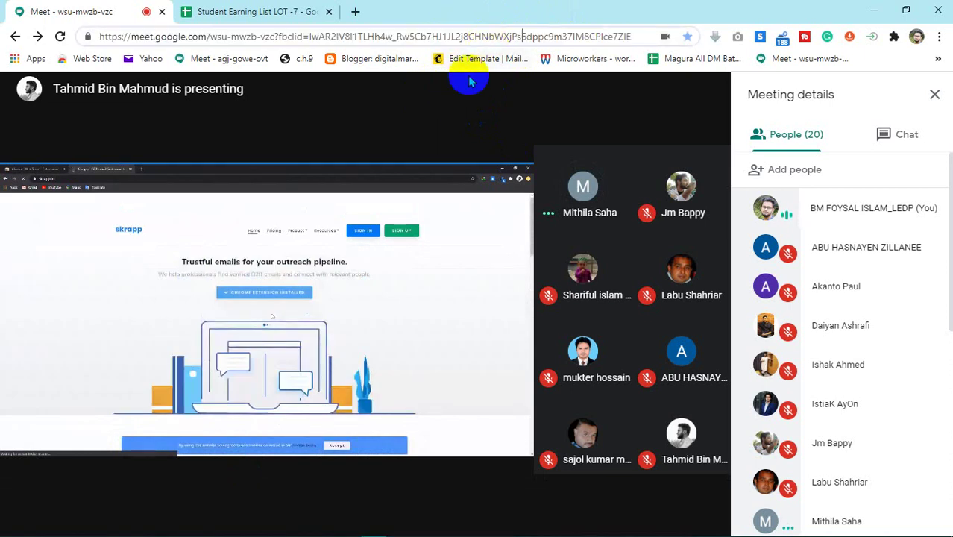
{"action": "left_click", "coordinate": [472, 36]}
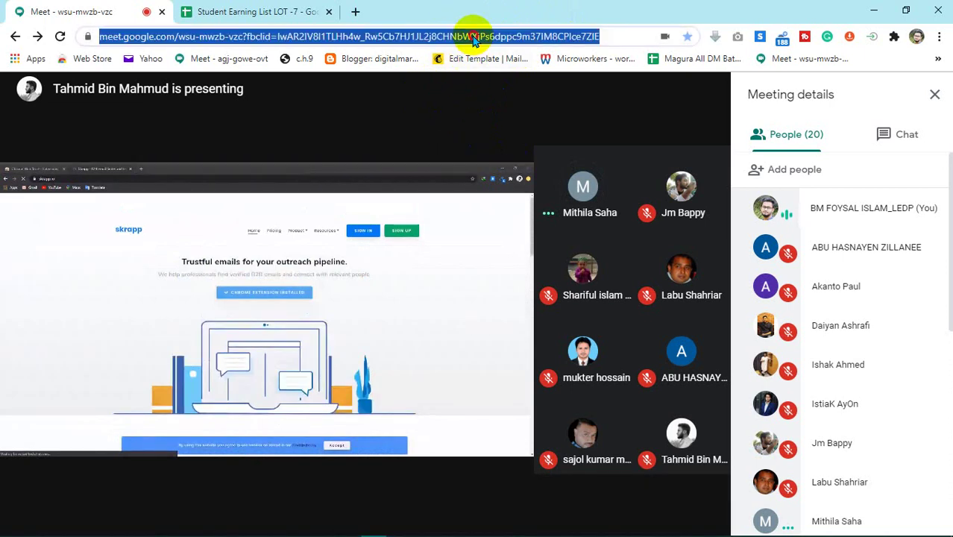
{"action": "left_click", "coordinate": [504, 36]}
{"action": "left_click", "coordinate": [422, 104]}
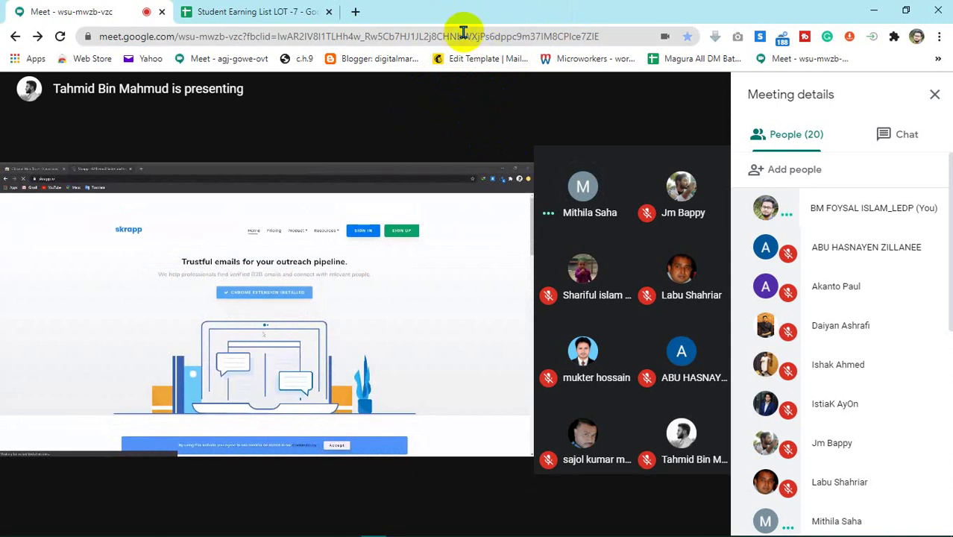
{"action": "left_click", "coordinate": [463, 35]}
{"action": "left_click", "coordinate": [428, 101]}
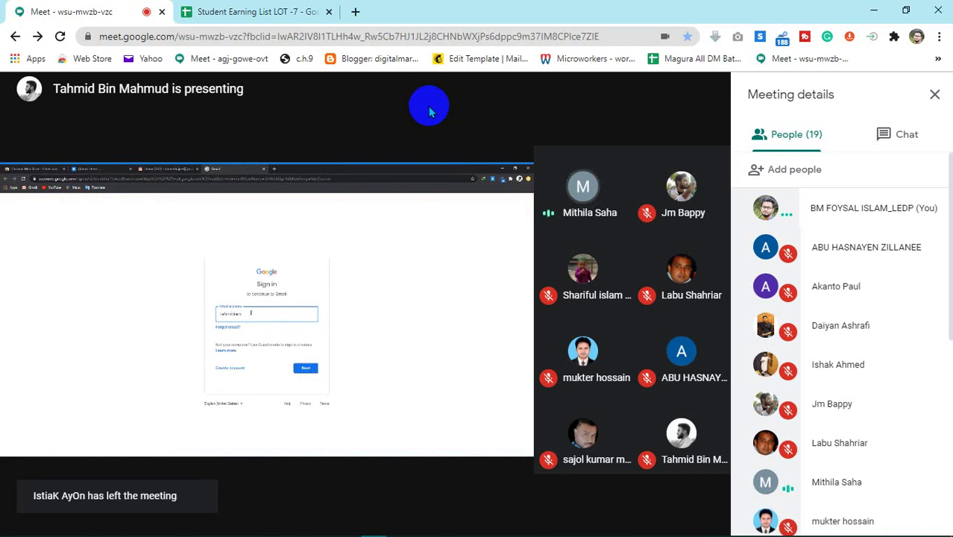
- Mute the unmuted participant in the first tile beside the shared screen for everyone in the call
{"action": "mouse_move", "coordinate": [475, 350]}
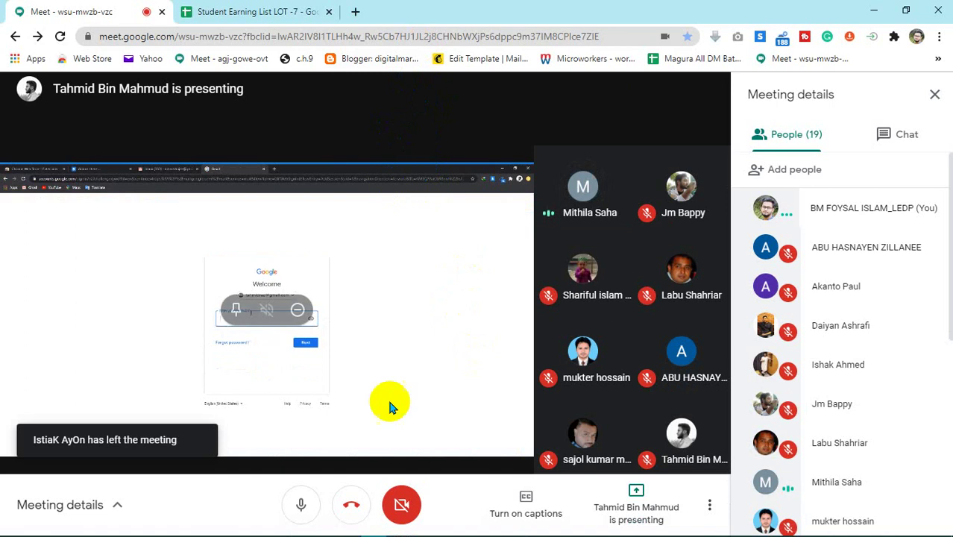
{"action": "left_click", "coordinate": [335, 132]}
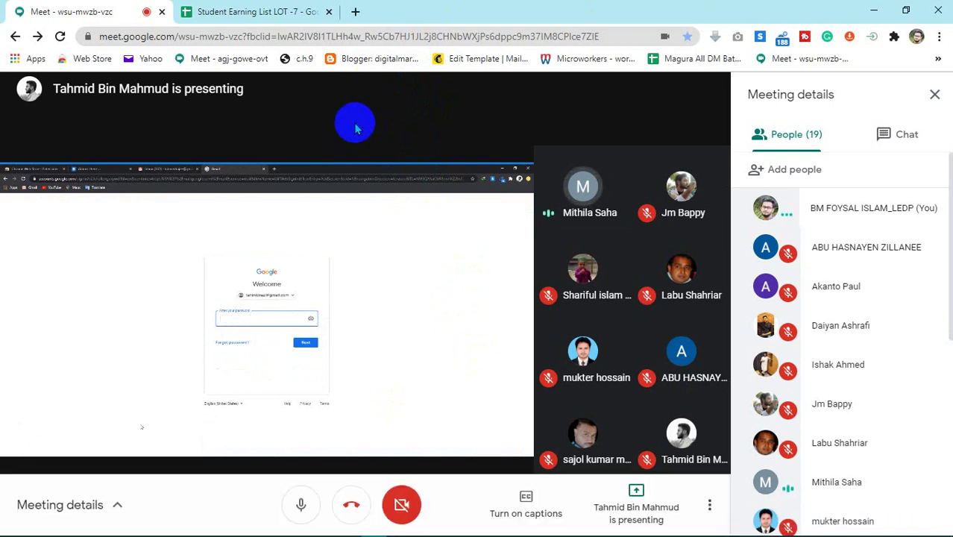
{"action": "mouse_move", "coordinate": [602, 194]}
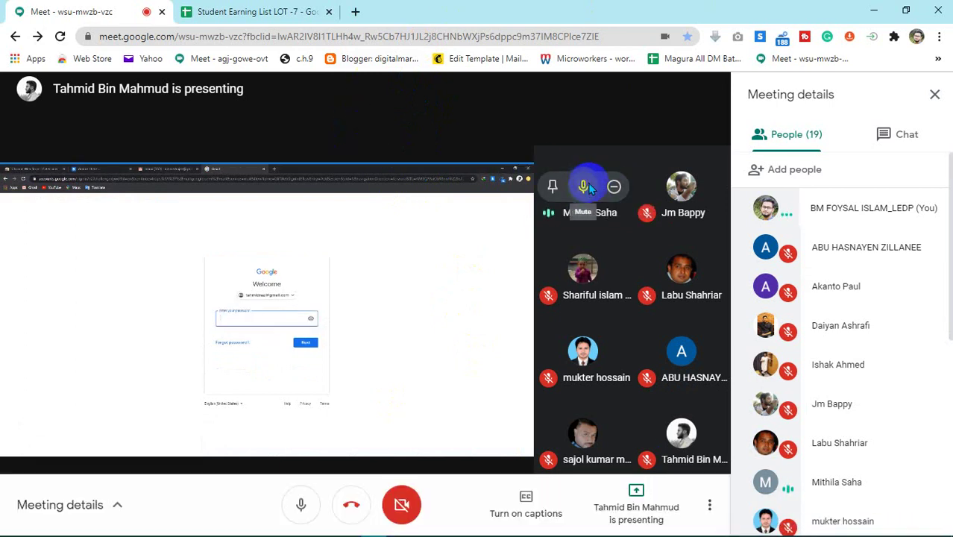
{"action": "left_click", "coordinate": [588, 184]}
{"action": "left_click", "coordinate": [558, 330]}
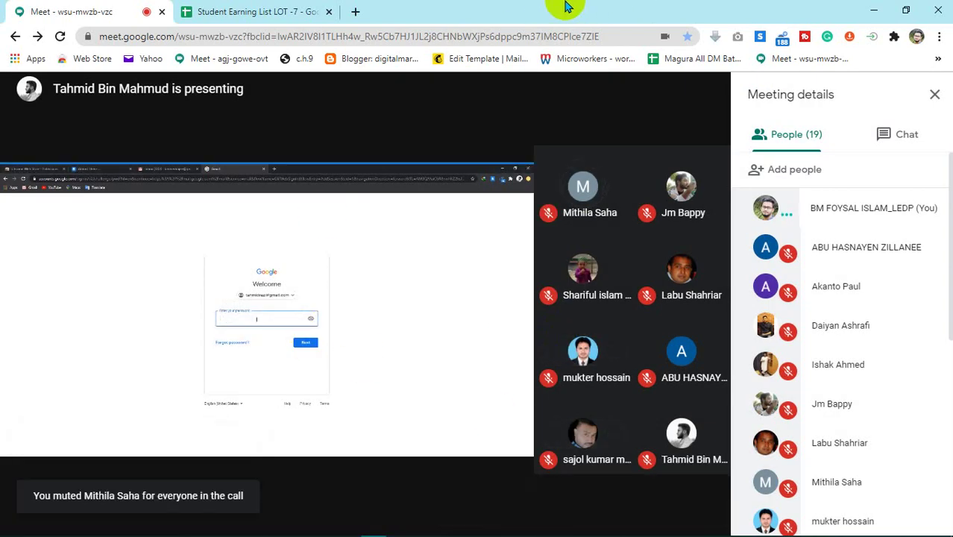
{"action": "left_click", "coordinate": [494, 36]}
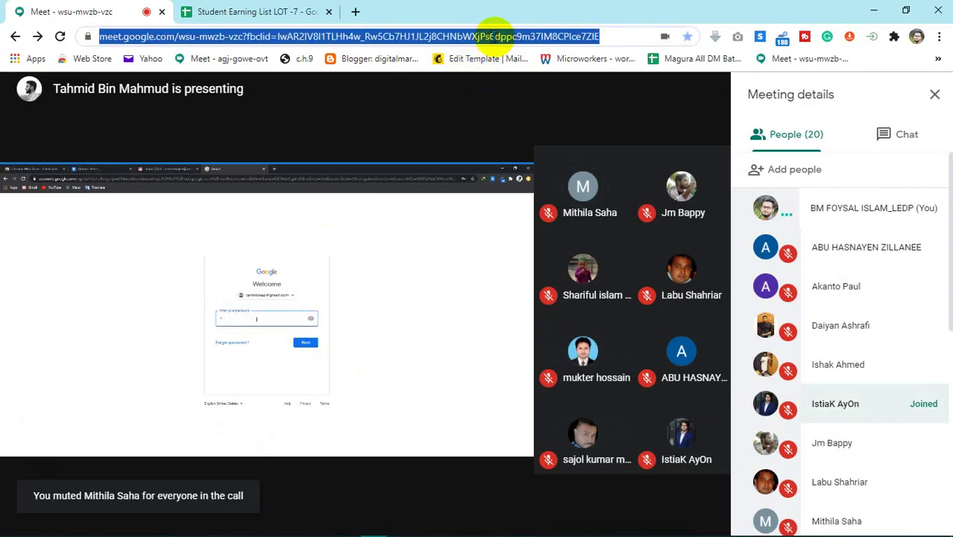
{"action": "left_click", "coordinate": [454, 94]}
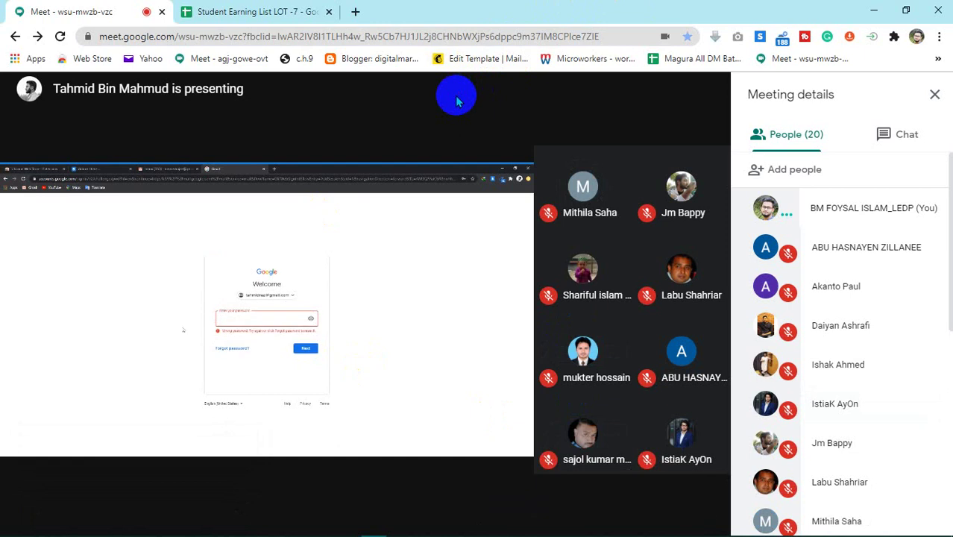
{"action": "mouse_move", "coordinate": [365, 304]}
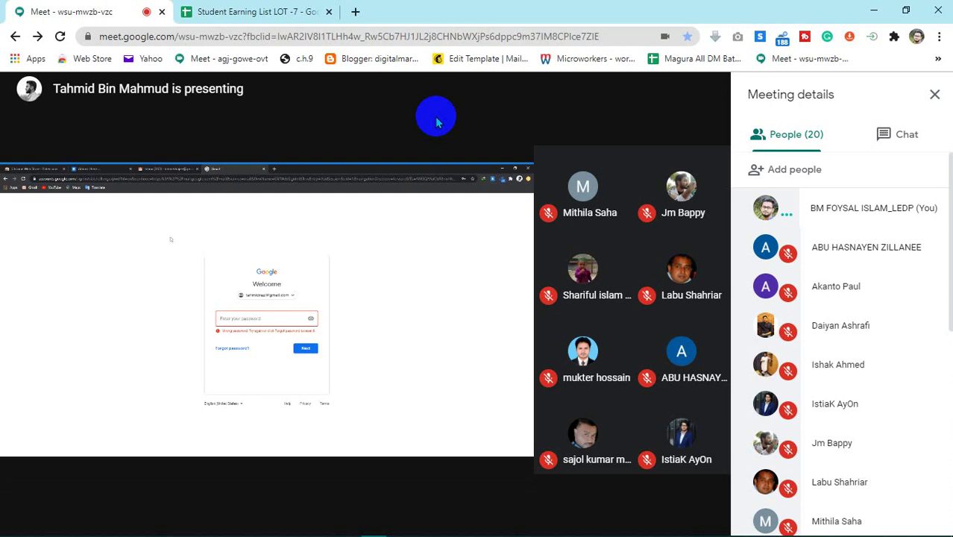
- Review the middle student rows of the earning list spreadsheet, and go back to the Google Meet call
{"action": "left_click", "coordinate": [313, 11]}
{"action": "scroll", "coordinate": [327, 269], "scroll_direction": "up", "scroll_amount": 12}
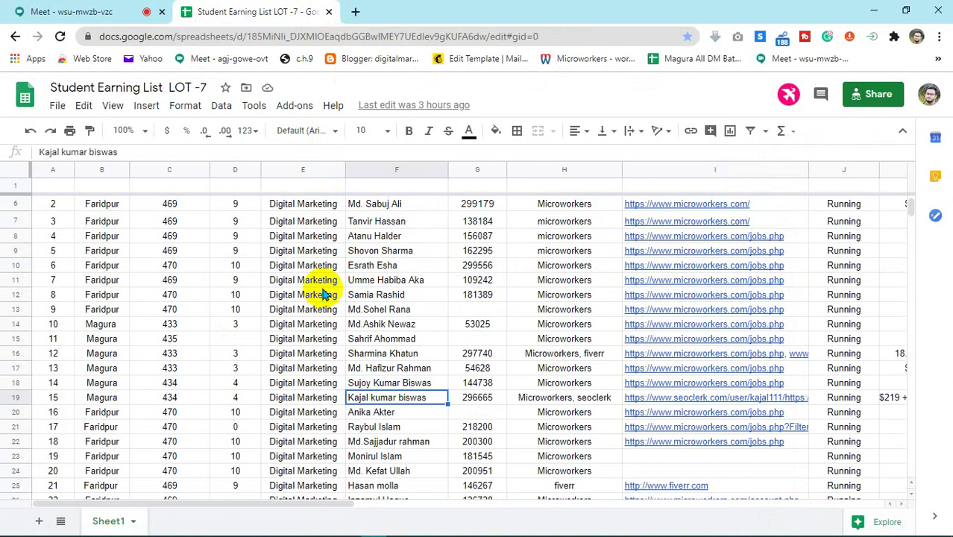
{"action": "scroll", "coordinate": [328, 291], "scroll_direction": "down", "scroll_amount": 4}
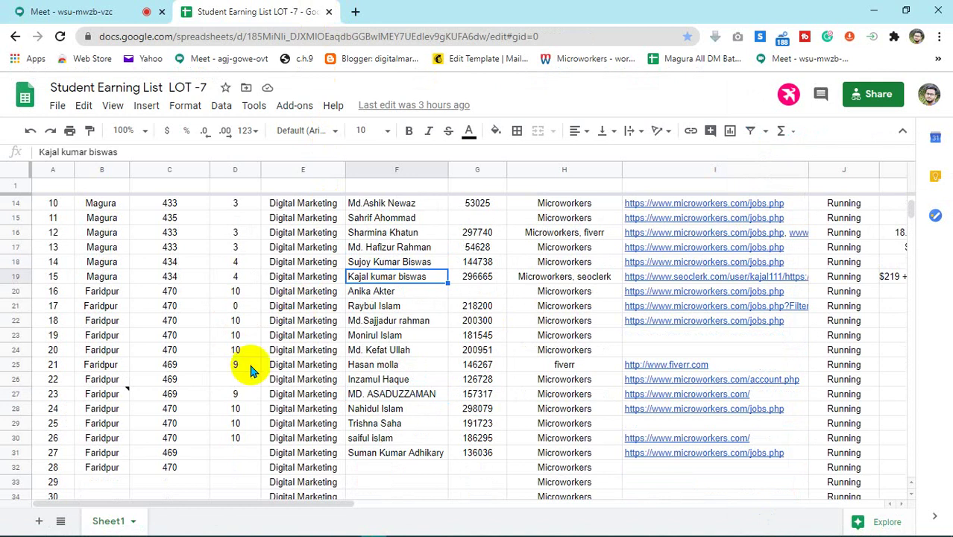
{"action": "left_click", "coordinate": [44, 10]}
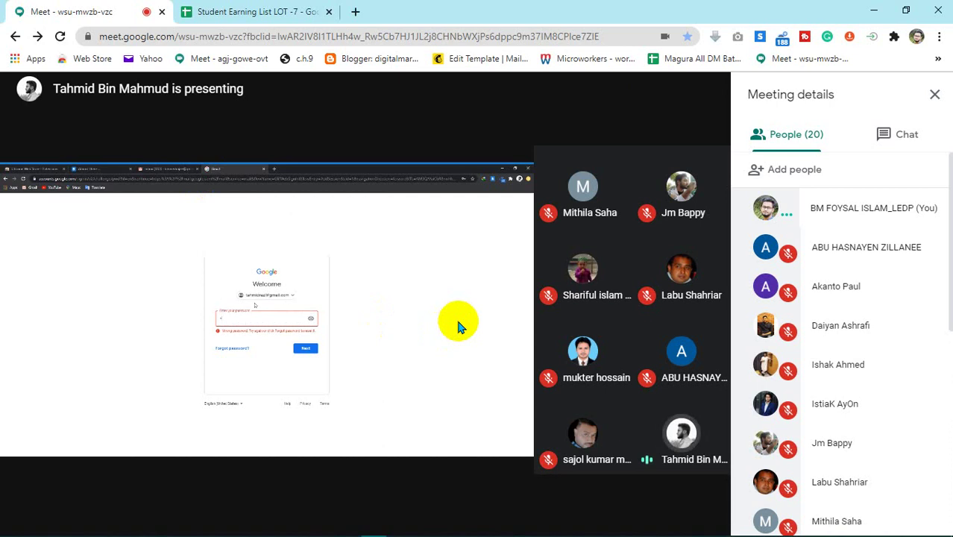
{"action": "mouse_move", "coordinate": [302, 441]}
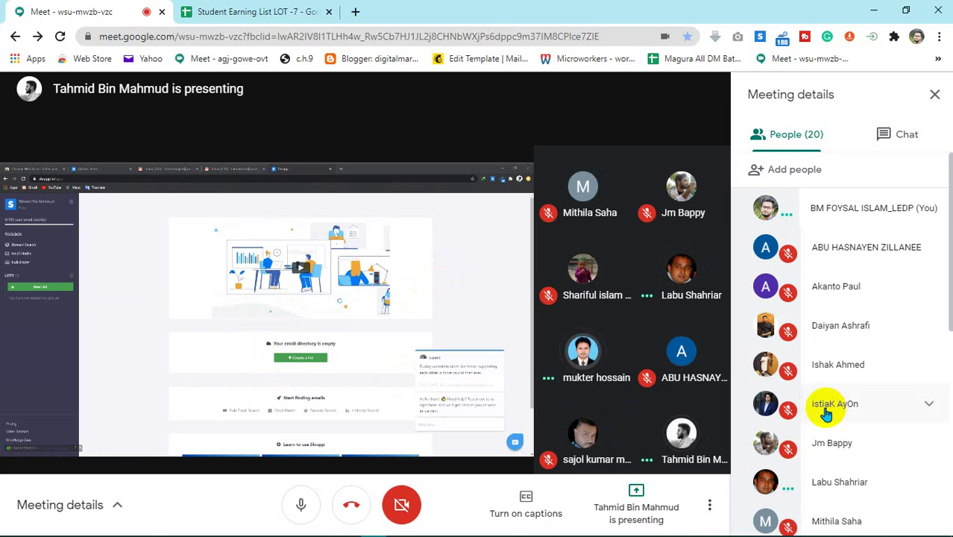
- Switch to the Student Earning List spreadsheet and look at the first two student names under its header
{"action": "left_click", "coordinate": [267, 6]}
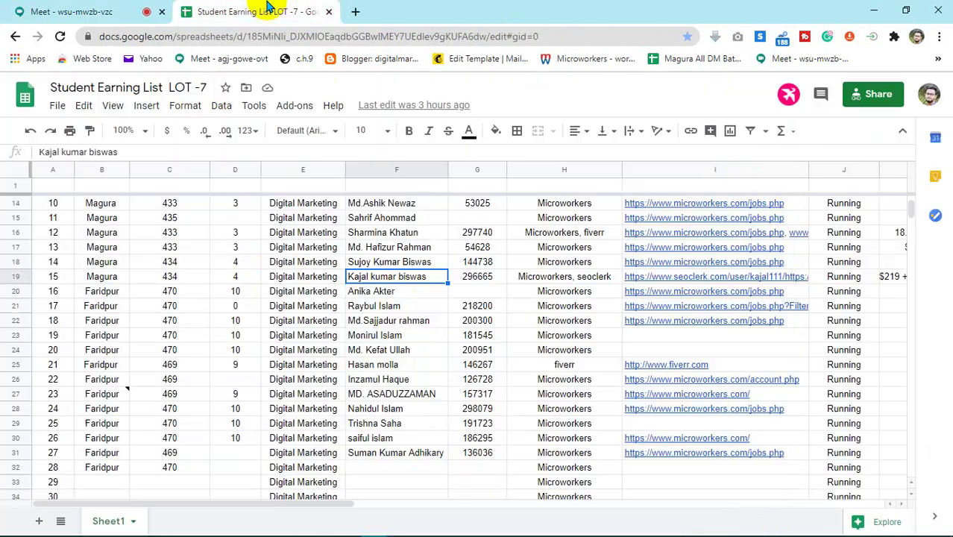
{"action": "scroll", "coordinate": [348, 366], "scroll_direction": "up", "scroll_amount": 5}
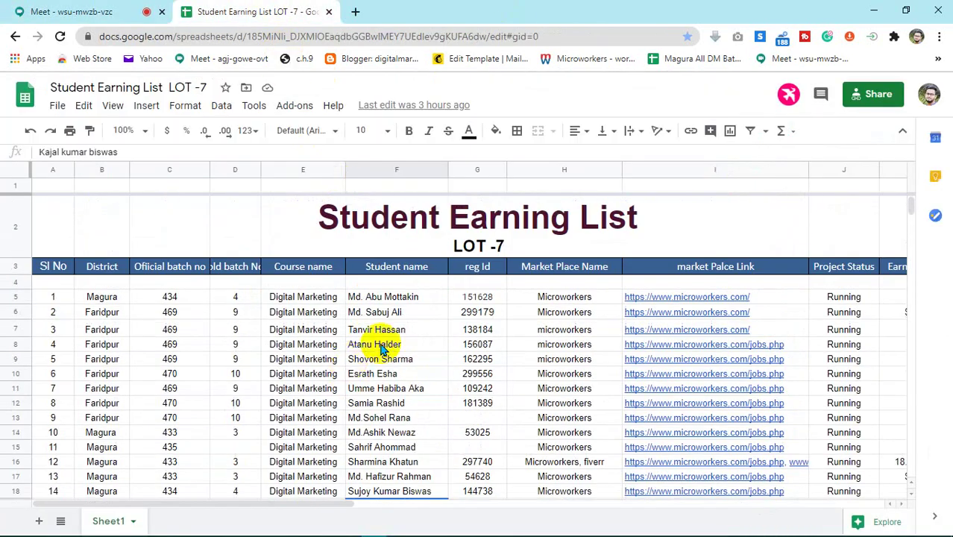
{"action": "left_click", "coordinate": [403, 298]}
{"action": "left_click", "coordinate": [416, 310]}
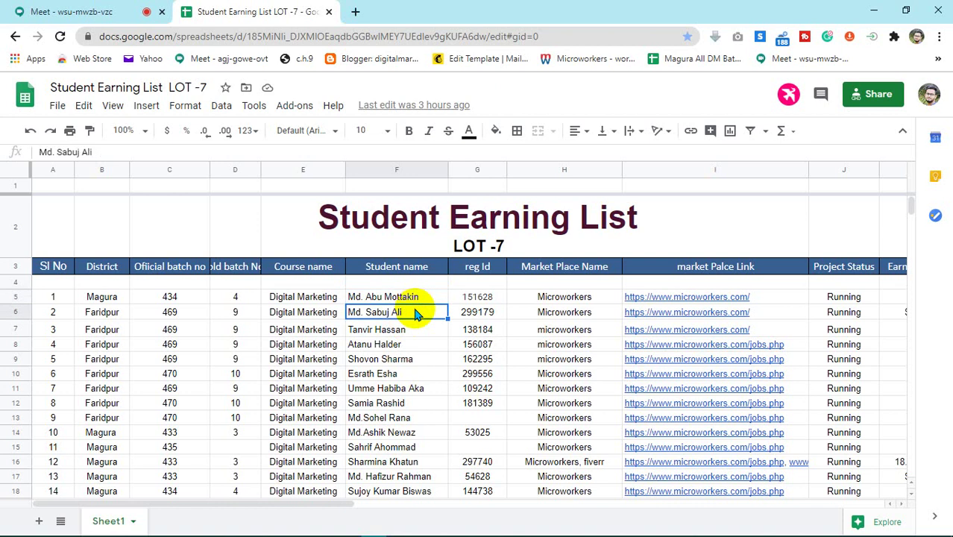
- Return to the Google Meet call and open the chat to read the participants' latest messages
{"action": "left_click", "coordinate": [27, 8]}
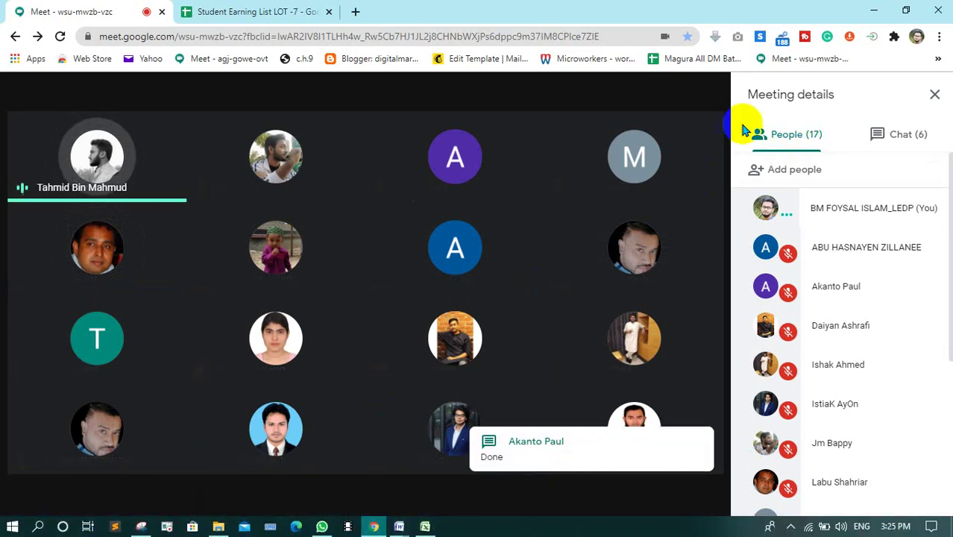
{"action": "left_click", "coordinate": [925, 132]}
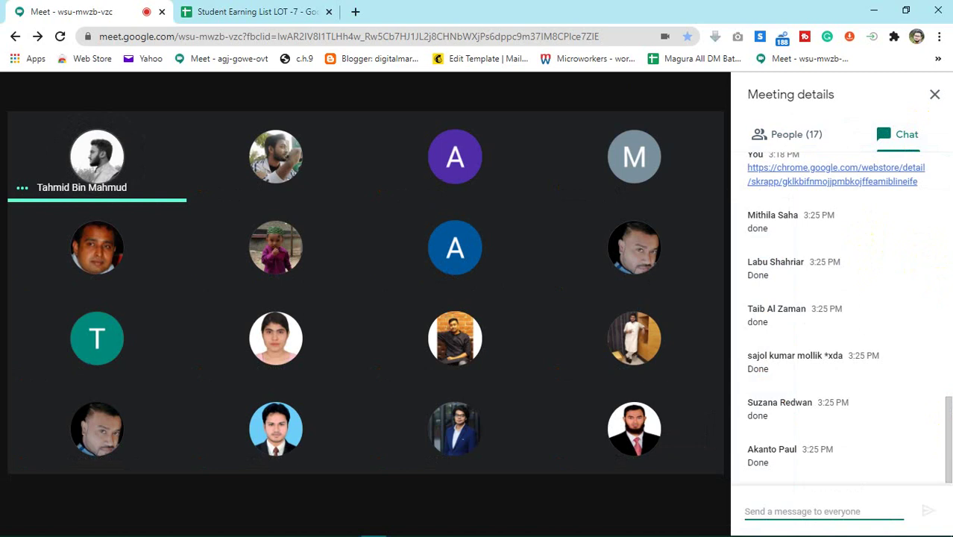
{"action": "mouse_move", "coordinate": [188, 447]}
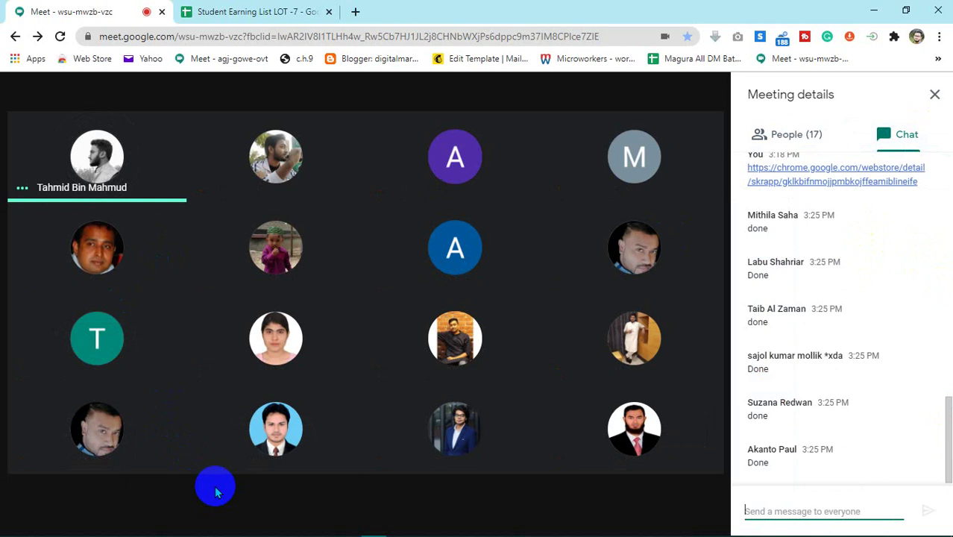
- Switch to the Student Earning List spreadsheet and open its LOT -7 title cell for editing
{"action": "left_click", "coordinate": [261, 12]}
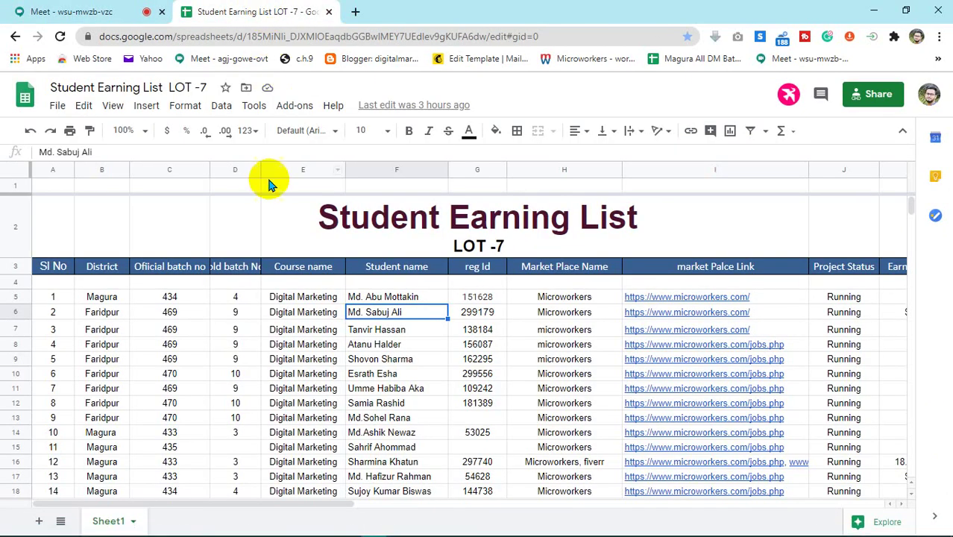
{"action": "left_click", "coordinate": [286, 232]}
{"action": "left_click", "coordinate": [408, 224]}
{"action": "left_click", "coordinate": [470, 241]}
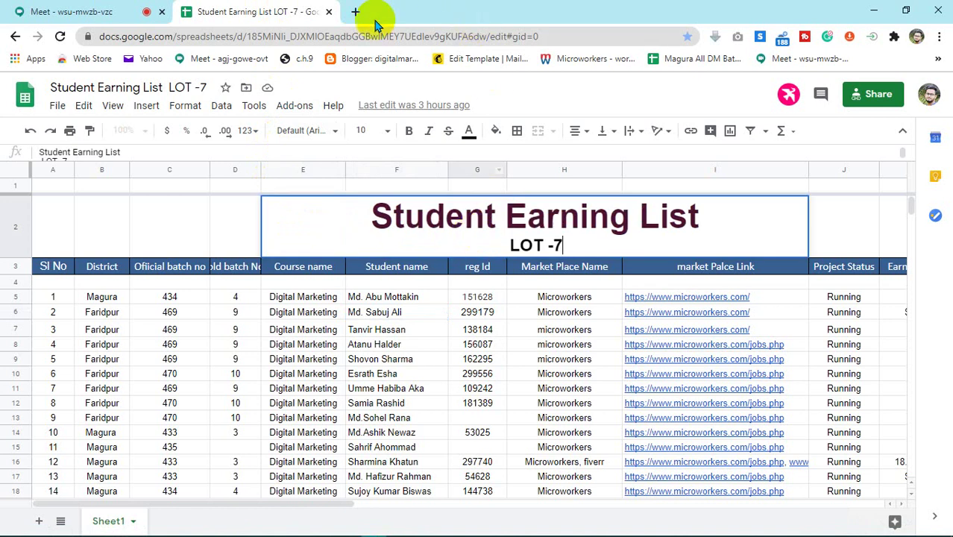
- Search the web for "winrar download" in a new browser tab and open the RARLAB download page
{"action": "left_click", "coordinate": [353, 12]}
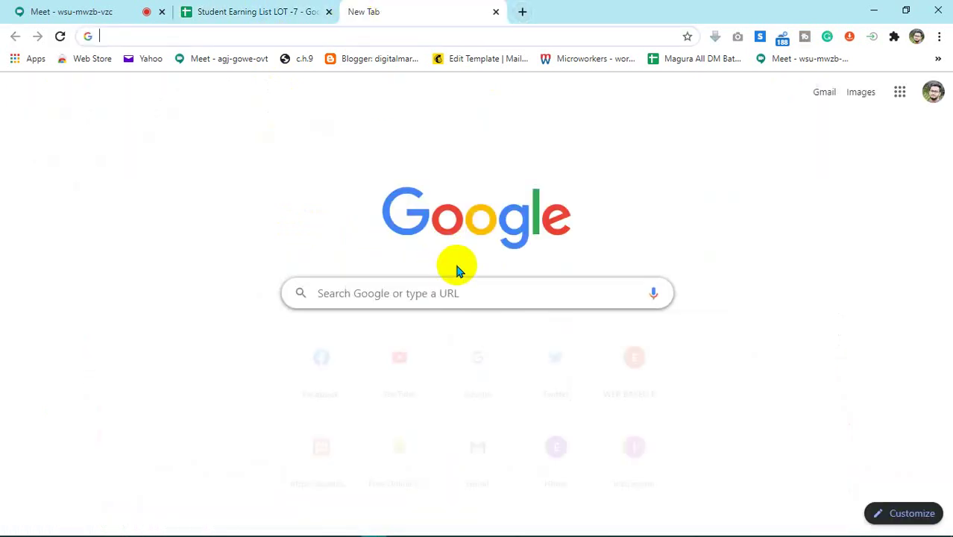
{"action": "left_click", "coordinate": [446, 293]}
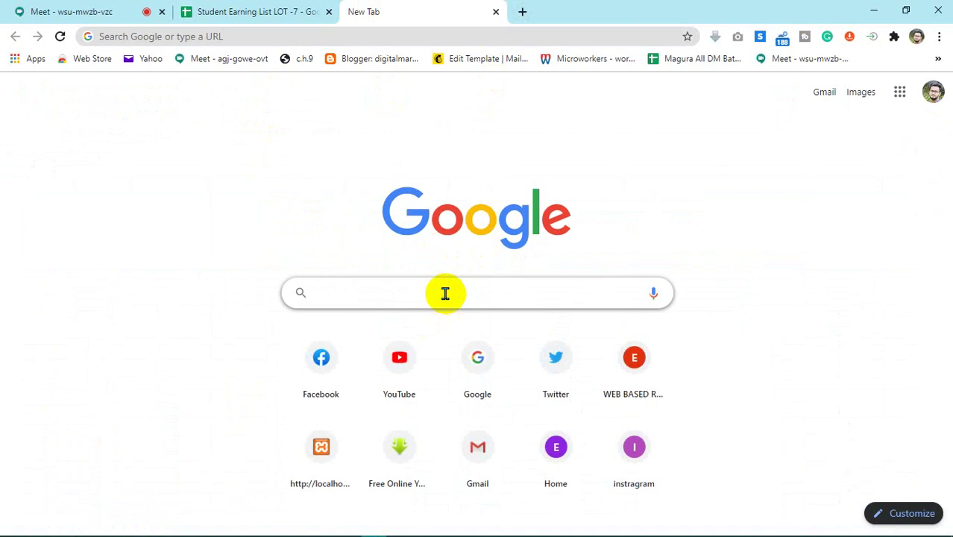
{"action": "type", "text": "winrar"}
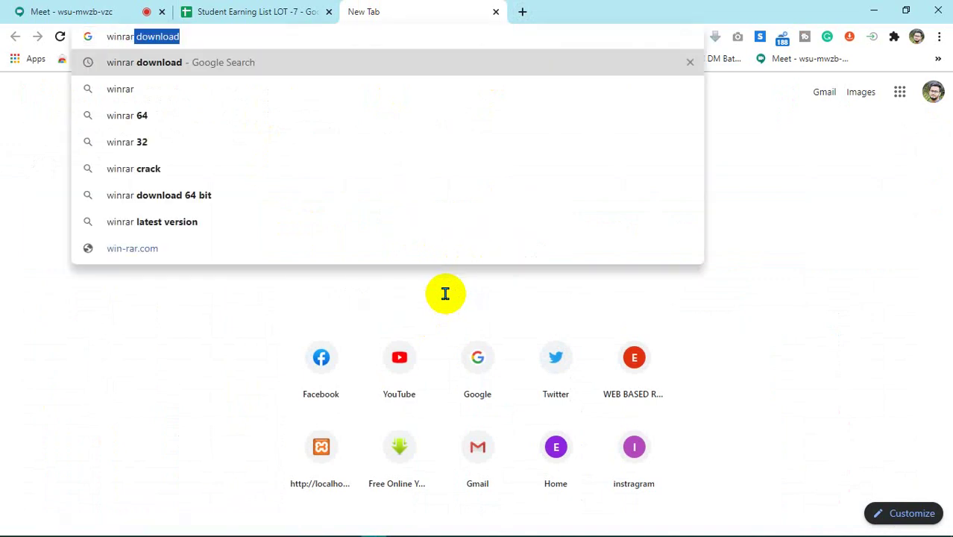
{"action": "key", "text": "Return"}
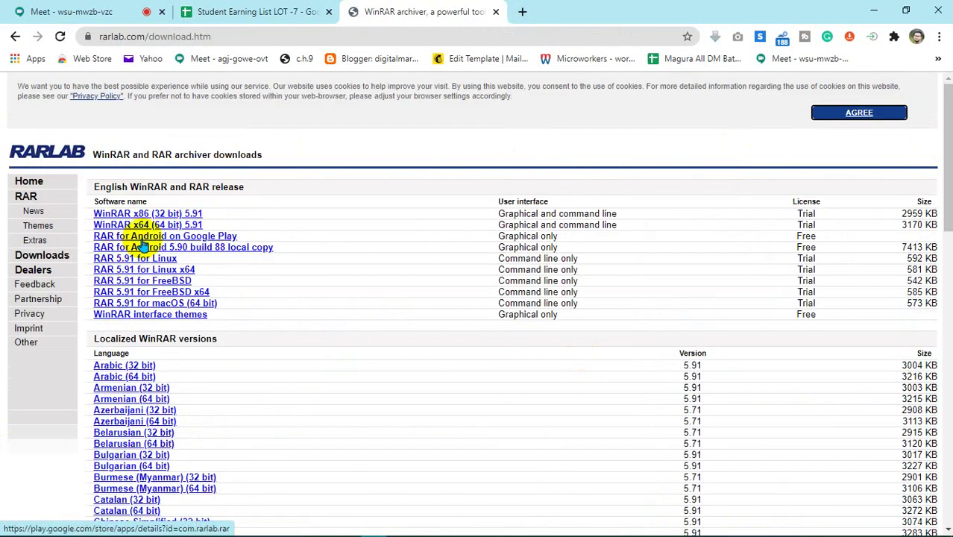
- Look over the WinRAR versions on the RARLAB download page and return to the search results
{"action": "scroll", "coordinate": [140, 240], "scroll_direction": "down", "scroll_amount": 3}
{"action": "scroll", "coordinate": [142, 242], "scroll_direction": "up", "scroll_amount": 3}
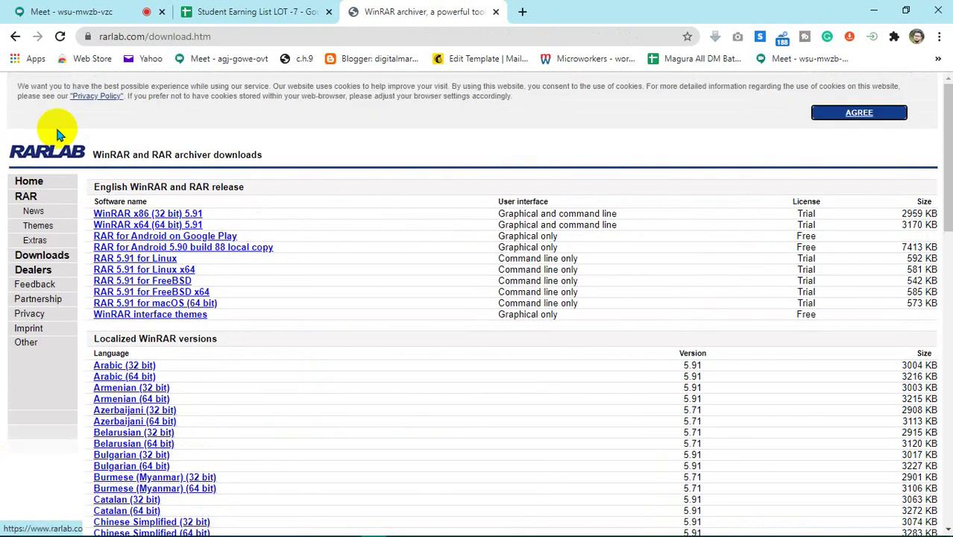
{"action": "left_click", "coordinate": [11, 37]}
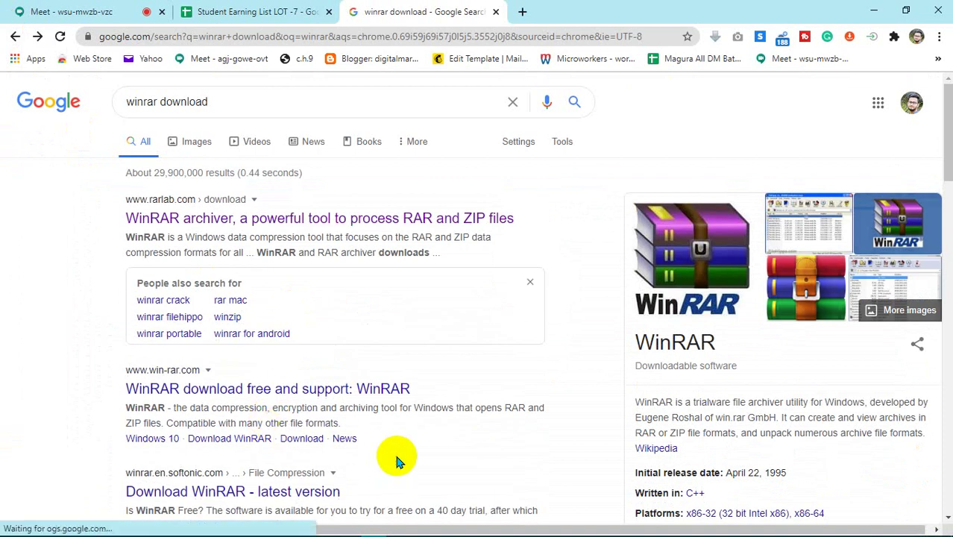
- Open the "WinRAR download free and support" result on win-rar.com and download the WinRAR installer
{"action": "scroll", "coordinate": [407, 448], "scroll_direction": "down", "scroll_amount": 3}
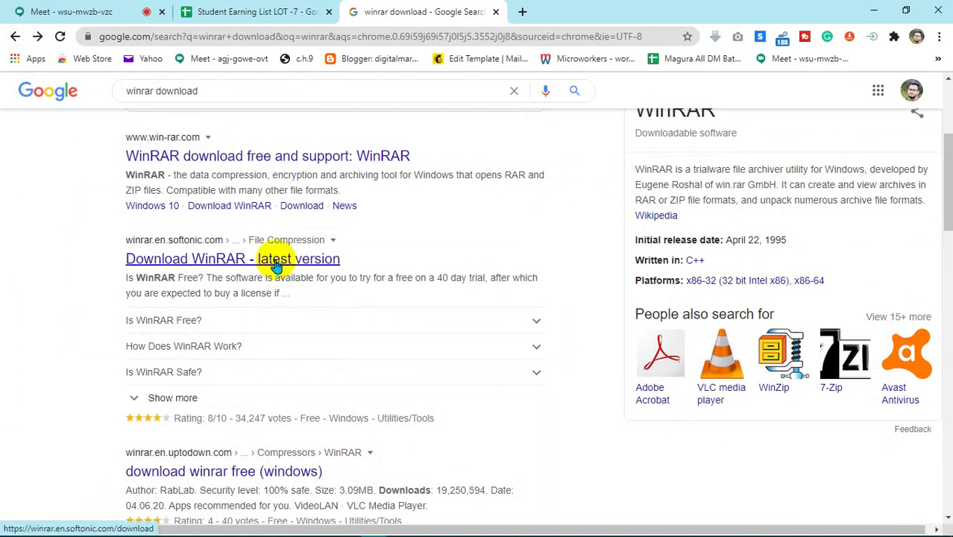
{"action": "left_click", "coordinate": [267, 158]}
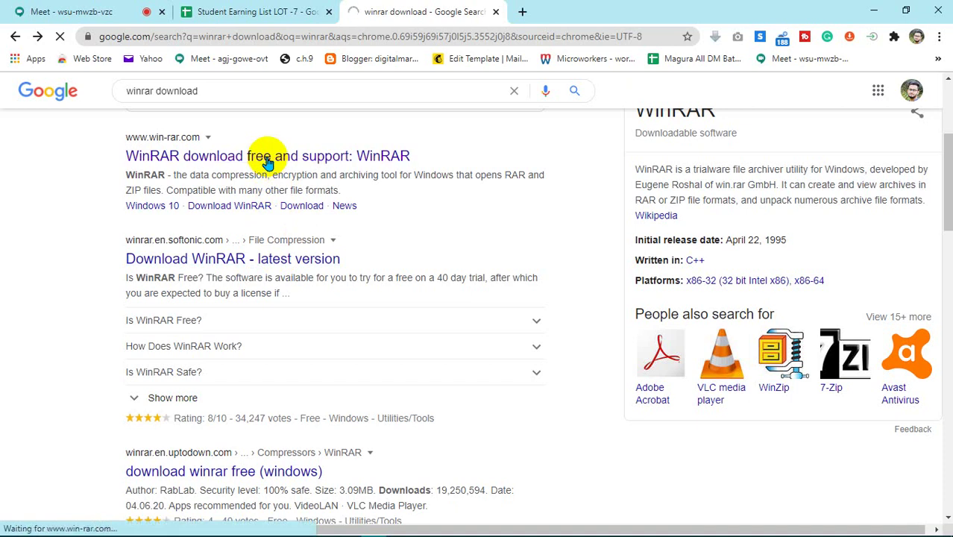
{"action": "left_click", "coordinate": [26, 9]}
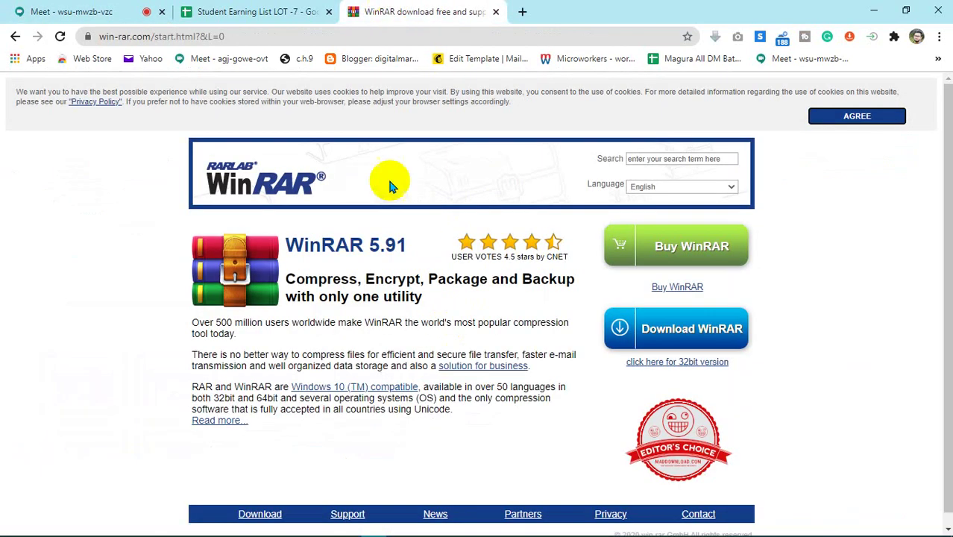
{"action": "left_click", "coordinate": [690, 333]}
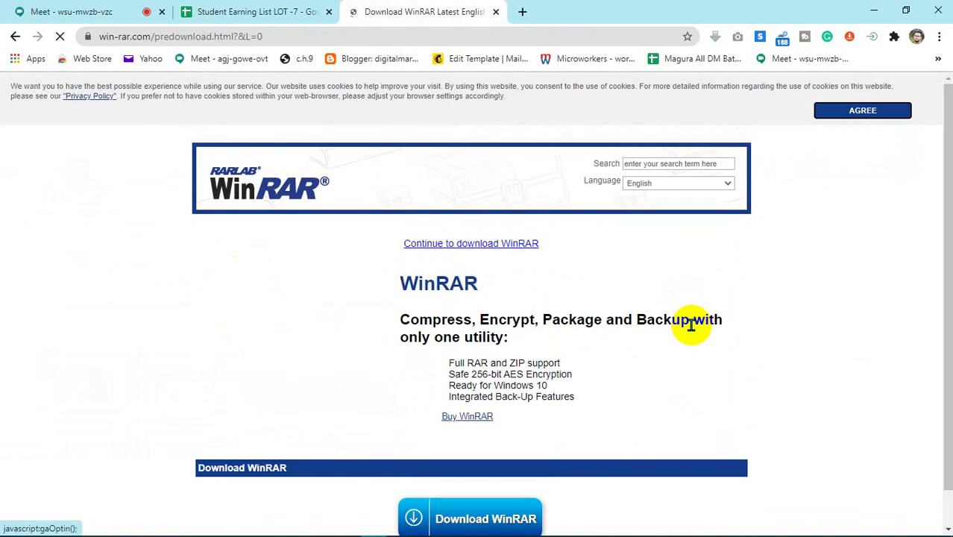
{"action": "scroll", "coordinate": [343, 361], "scroll_direction": "down", "scroll_amount": 2}
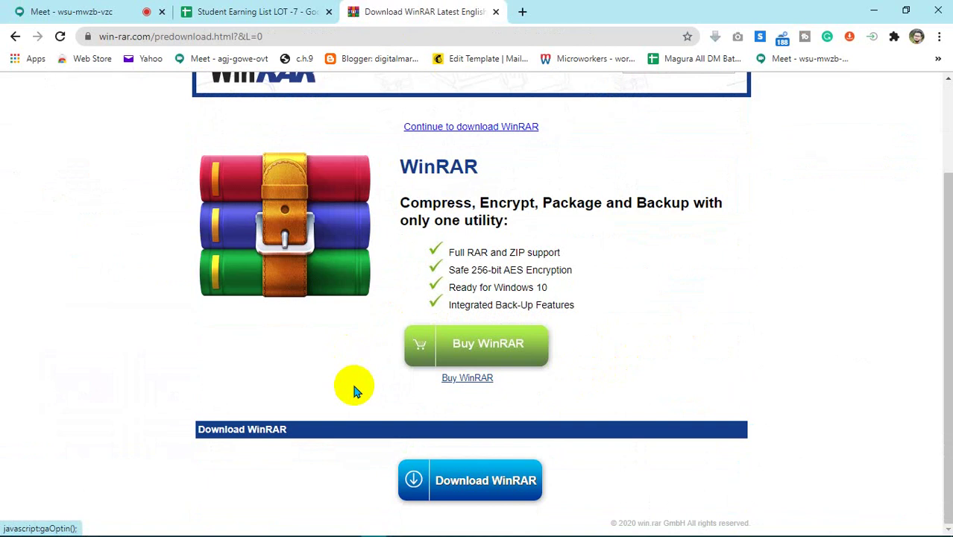
{"action": "left_click", "coordinate": [458, 482]}
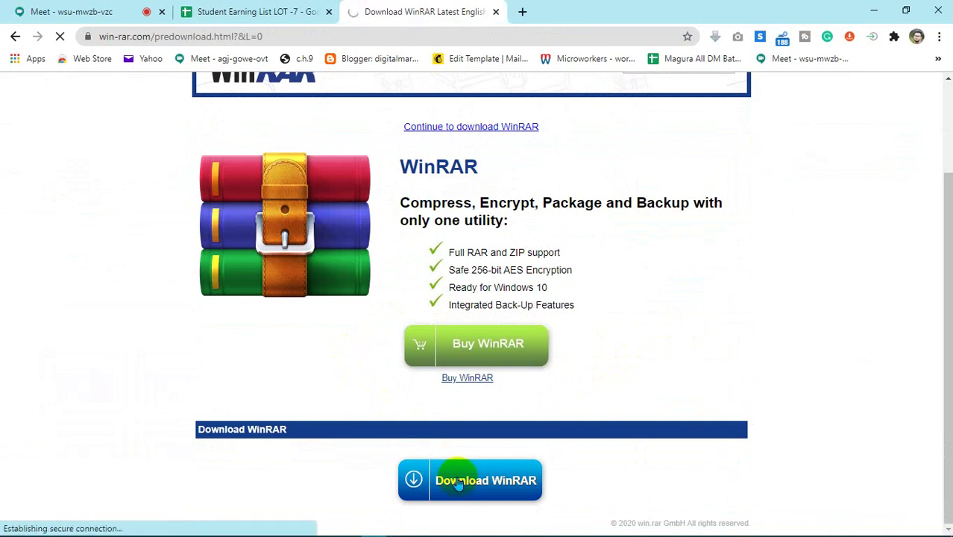
- Alternate between the Google Meet call and the WinRAR page to follow the shared screen and the download progress
{"action": "left_click", "coordinate": [41, 11]}
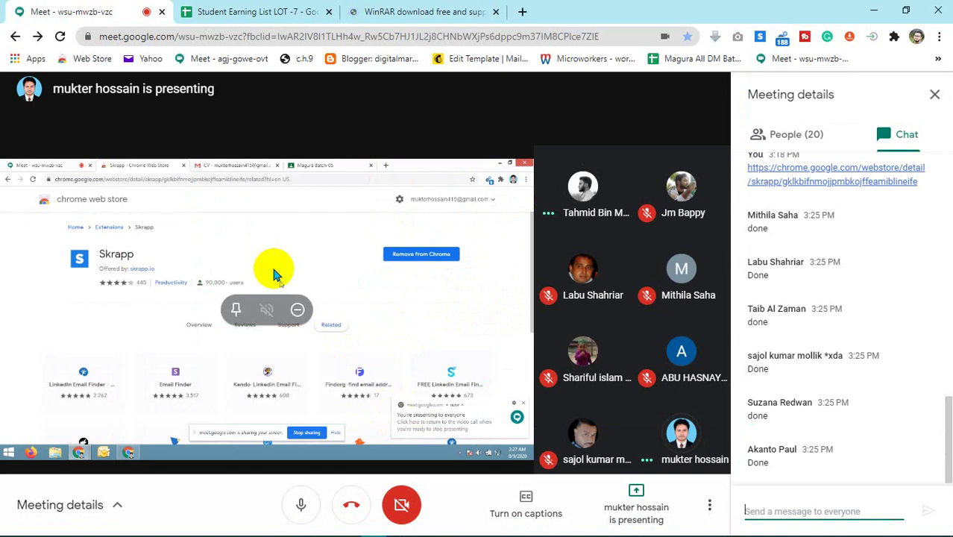
{"action": "left_click", "coordinate": [422, 13]}
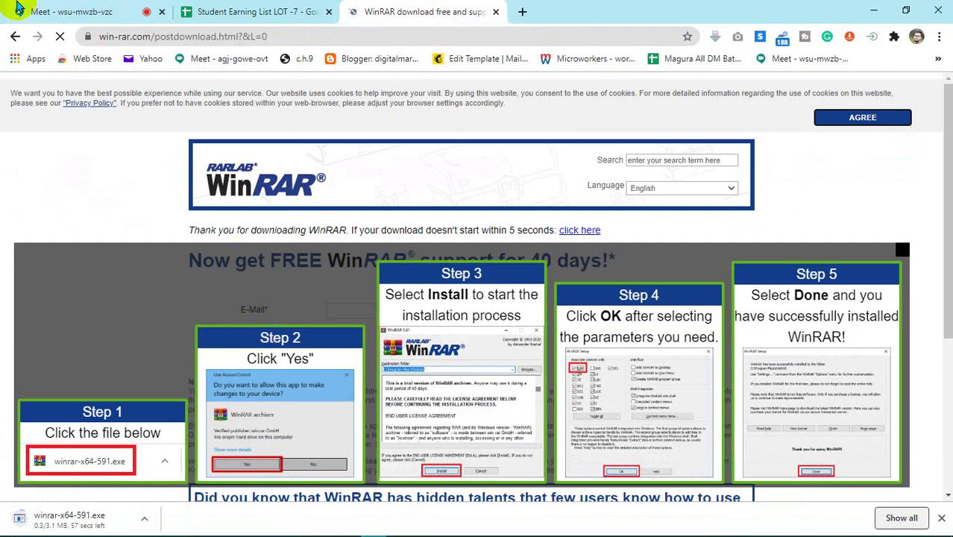
{"action": "left_click", "coordinate": [67, 12]}
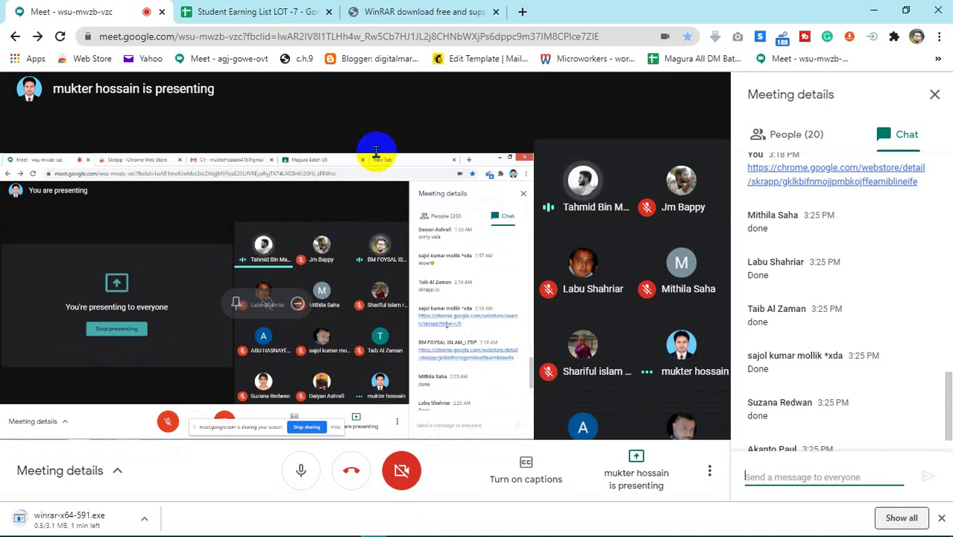
{"action": "left_click", "coordinate": [432, 11]}
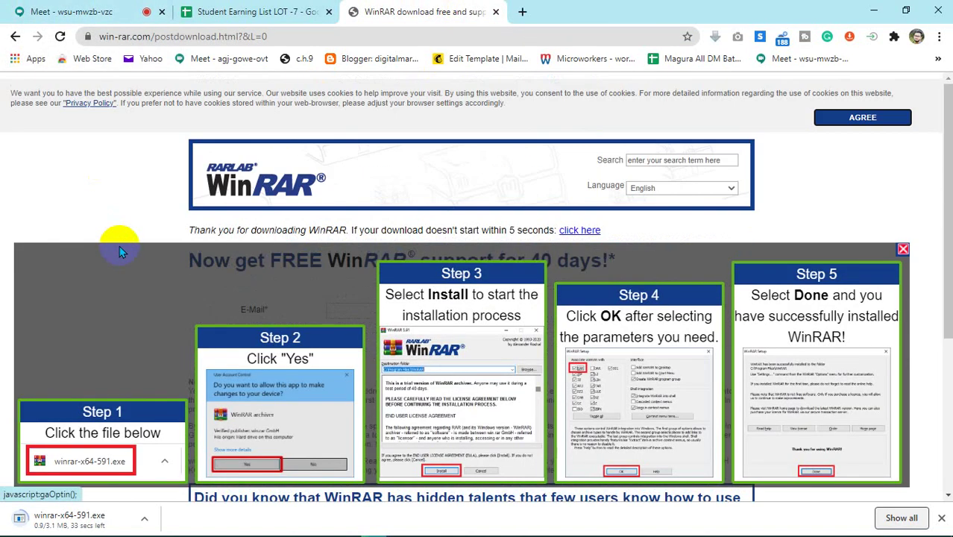
{"action": "left_click", "coordinate": [41, 11]}
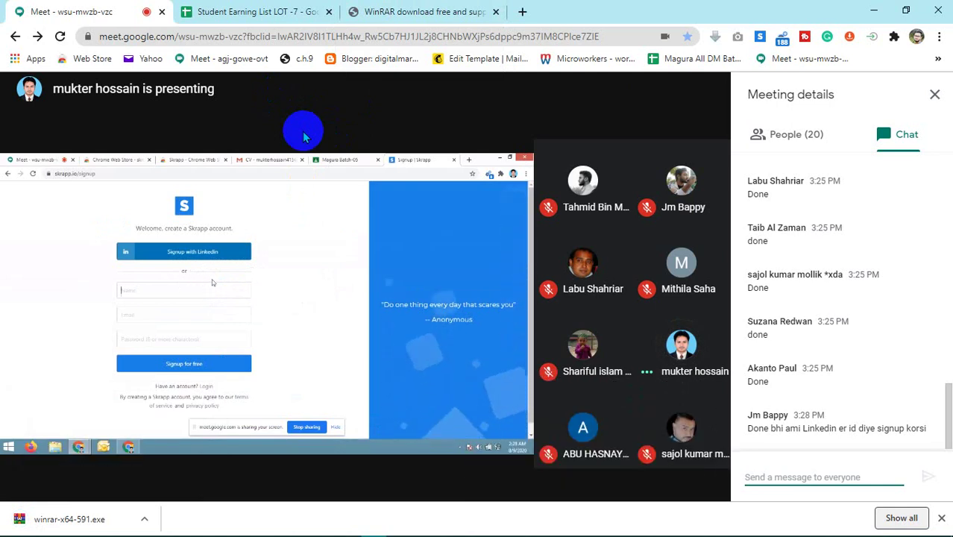
- Run the downloaded winrar-x64-591.exe, install WinRAR to C:\Program Files\WinRAR, and accept the default setup options
{"action": "left_click", "coordinate": [141, 526]}
{"action": "left_click", "coordinate": [148, 429]}
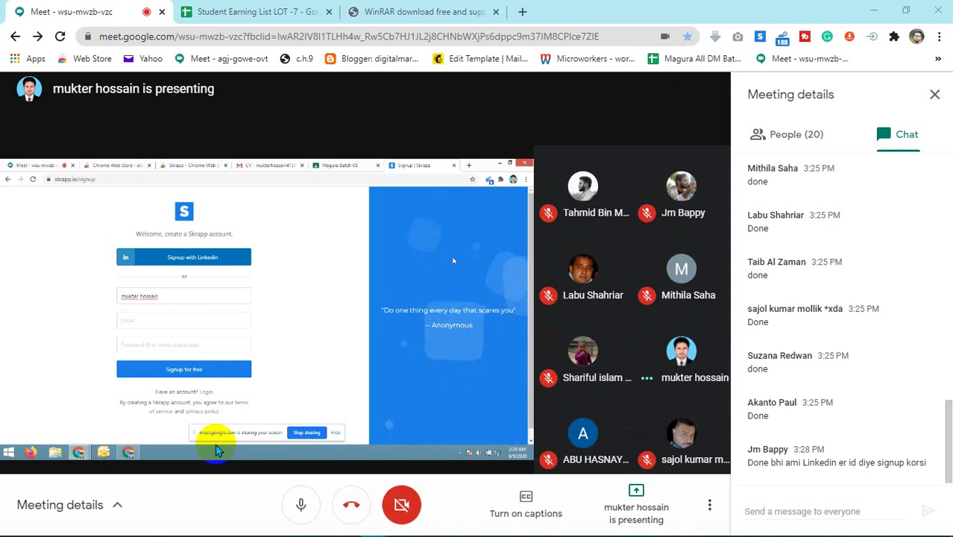
{"action": "key", "text": "alt+Tab"}
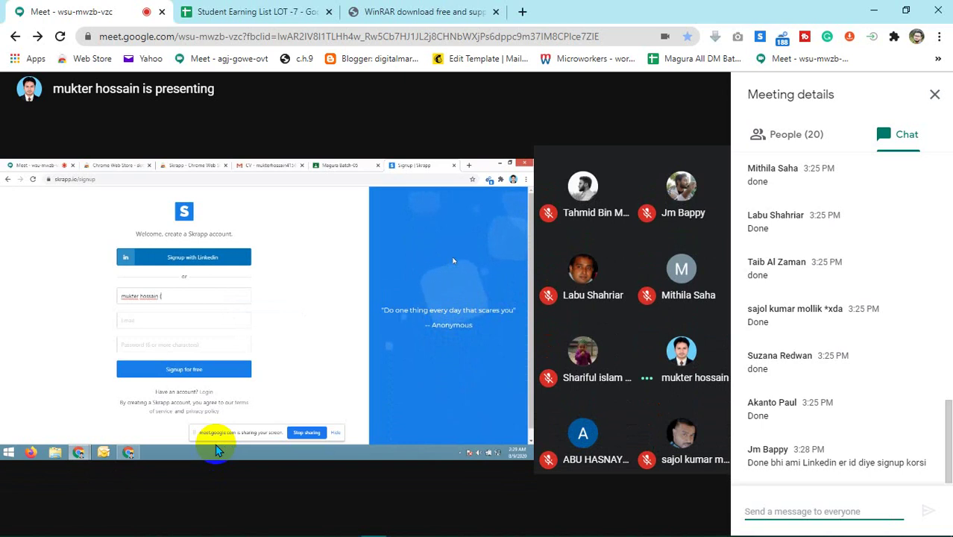
{"action": "mouse_move", "coordinate": [399, 528]}
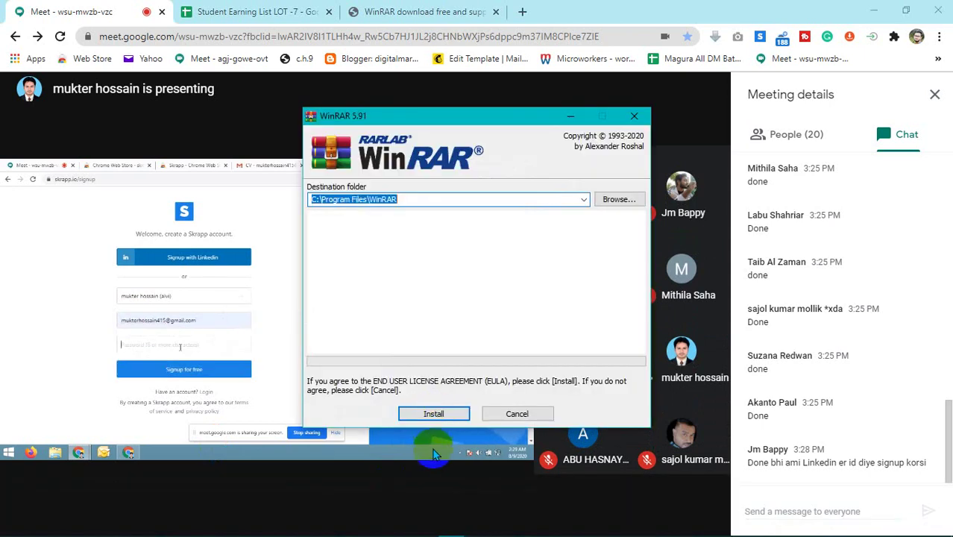
{"action": "left_click", "coordinate": [437, 414]}
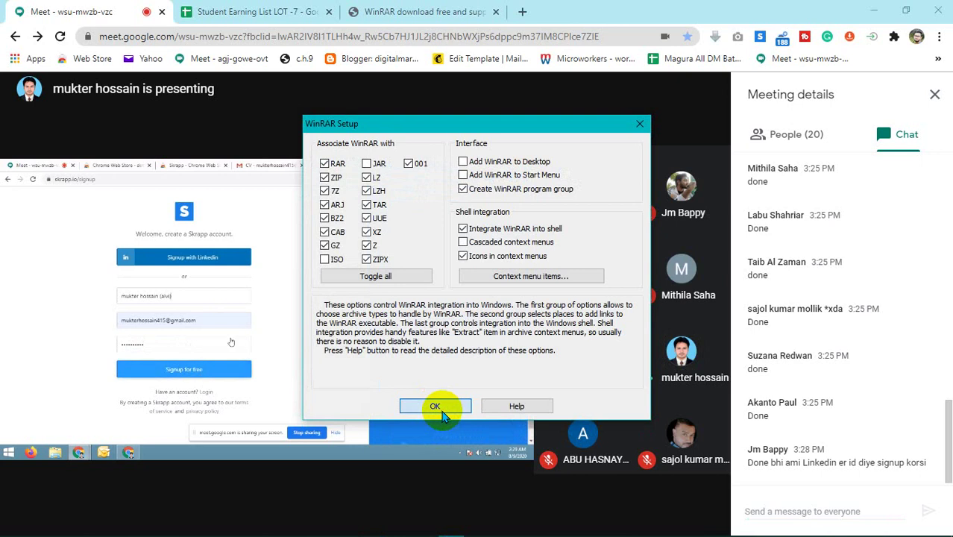
{"action": "left_click", "coordinate": [439, 409]}
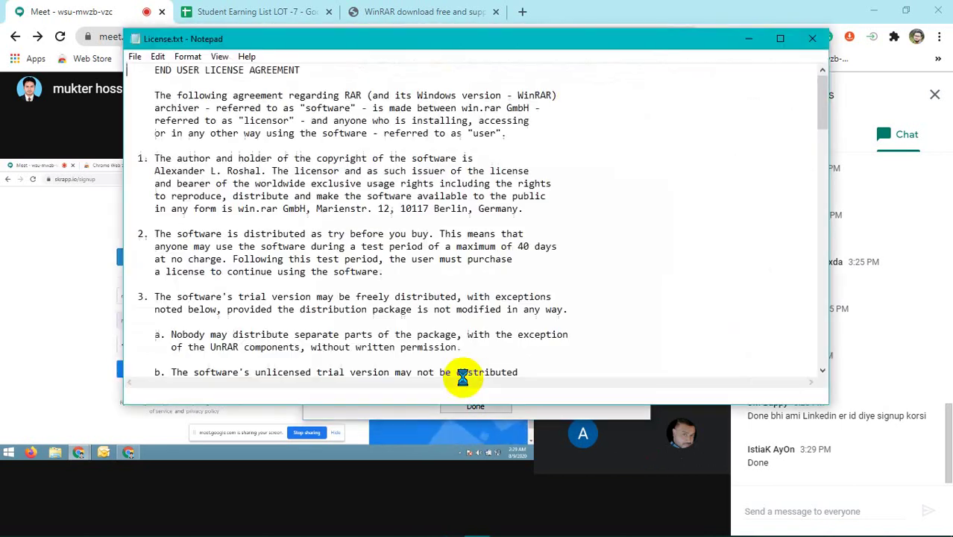
- Skim the WinRAR license agreement to its end, close it, and finish the setup
{"action": "scroll", "coordinate": [457, 362], "scroll_direction": "down", "scroll_amount": 20}
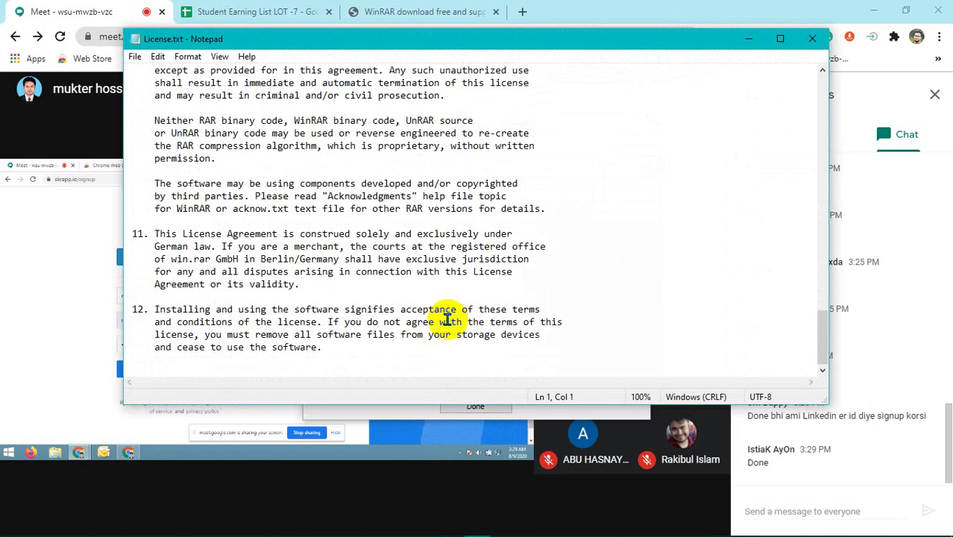
{"action": "left_click", "coordinate": [813, 38]}
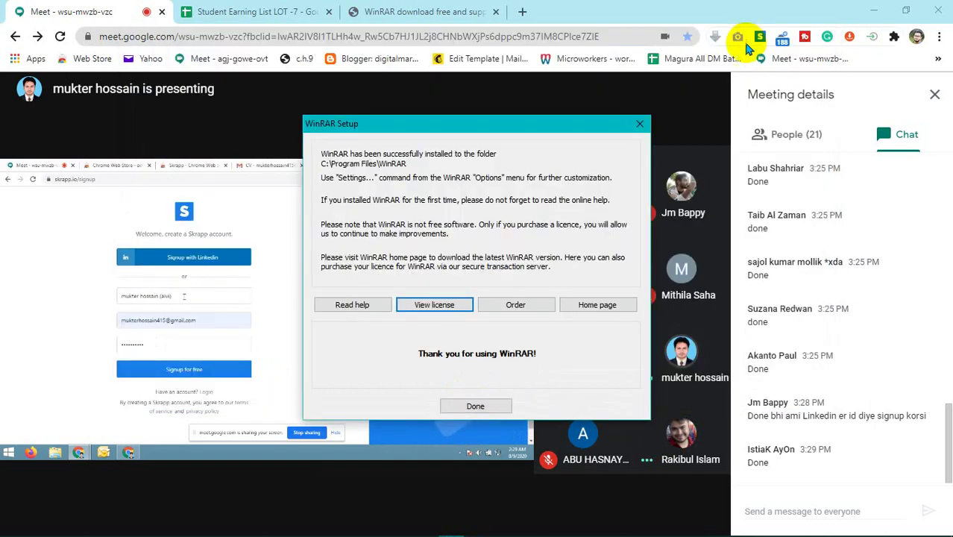
{"action": "left_click", "coordinate": [485, 407]}
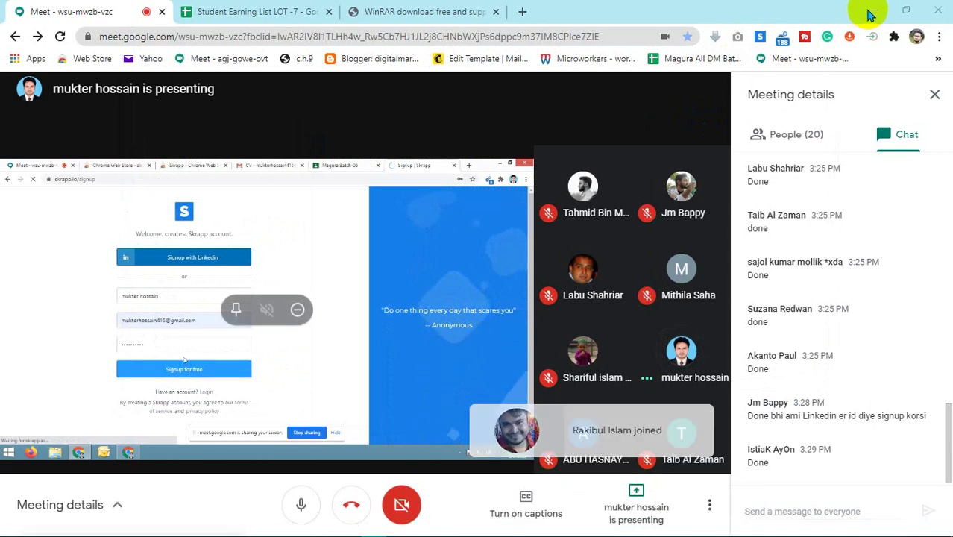
{"action": "left_click", "coordinate": [484, 399]}
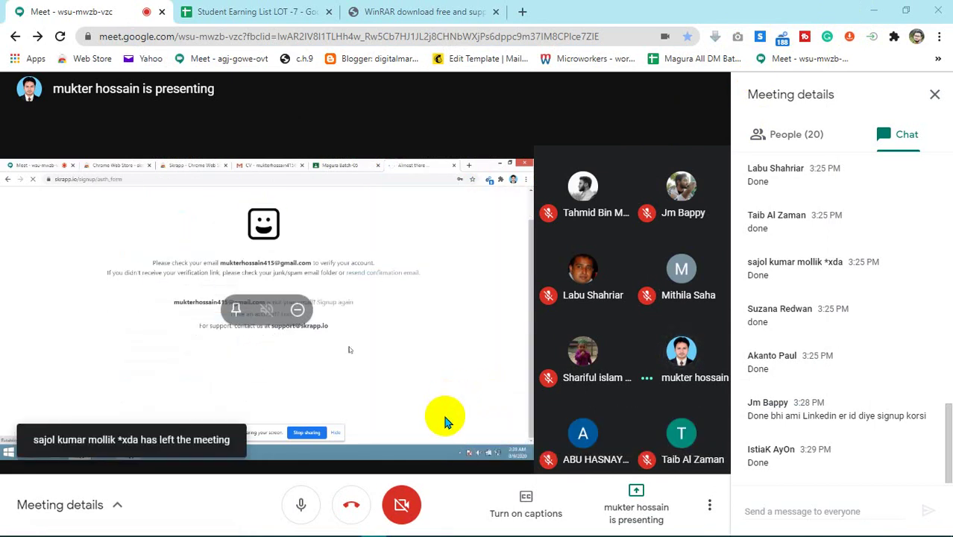
- Switch to the WinRAR program folder in File Explorer and launch WinRAR from its shortcut
{"action": "left_click", "coordinate": [873, 12]}
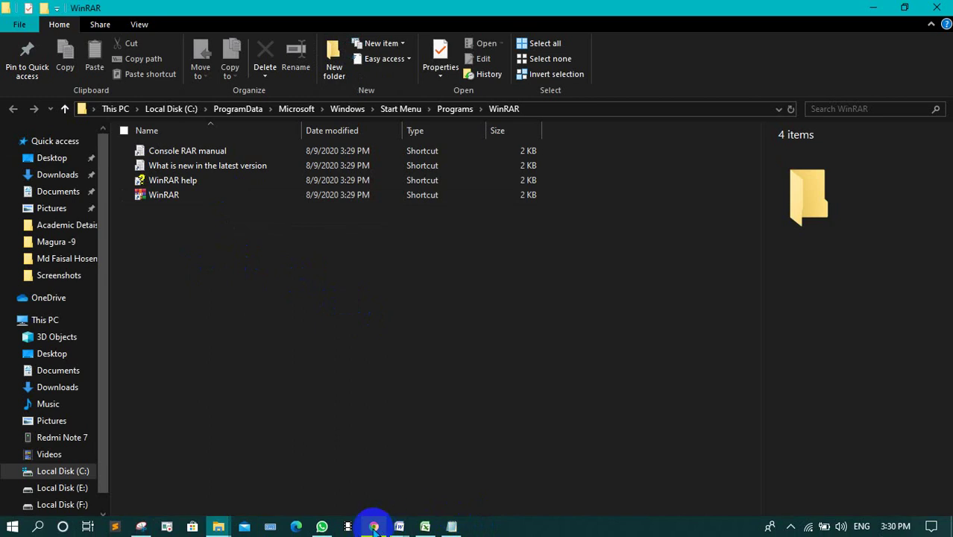
{"action": "left_click", "coordinate": [374, 526]}
{"action": "left_click", "coordinate": [390, 7]}
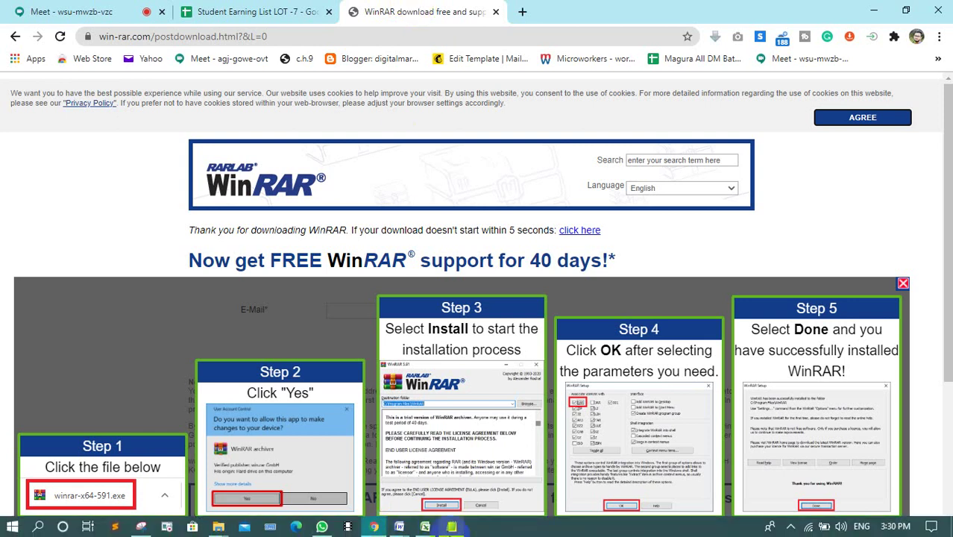
{"action": "mouse_move", "coordinate": [348, 516]}
{"action": "left_click", "coordinate": [874, 10]}
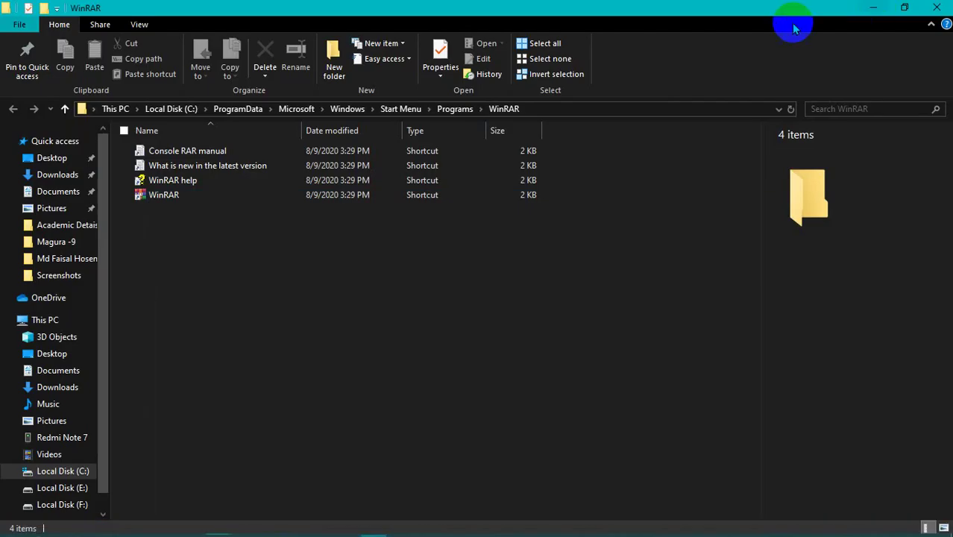
{"action": "double_click", "coordinate": [220, 194]}
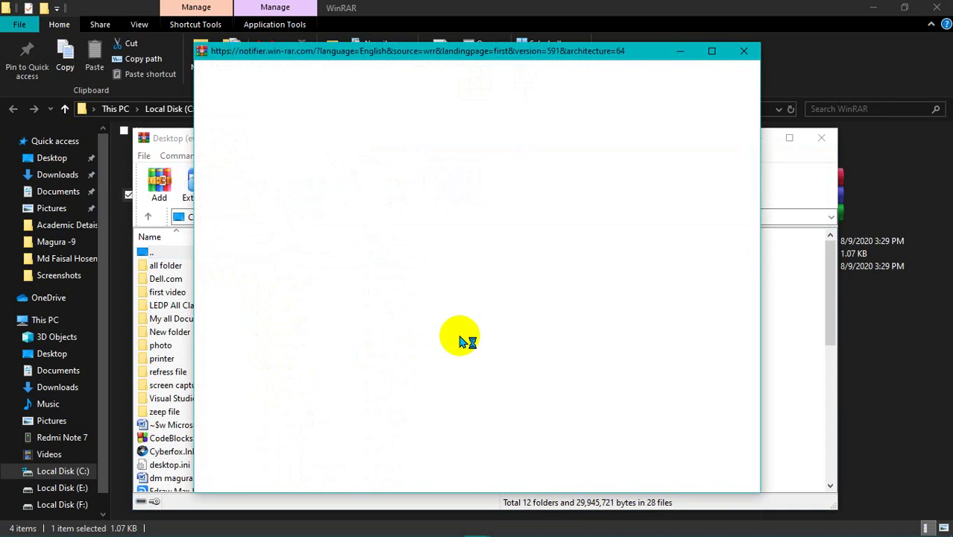
- Return to the Google Meet call in the browser and check the student's shared screen
{"action": "mouse_move", "coordinate": [470, 531]}
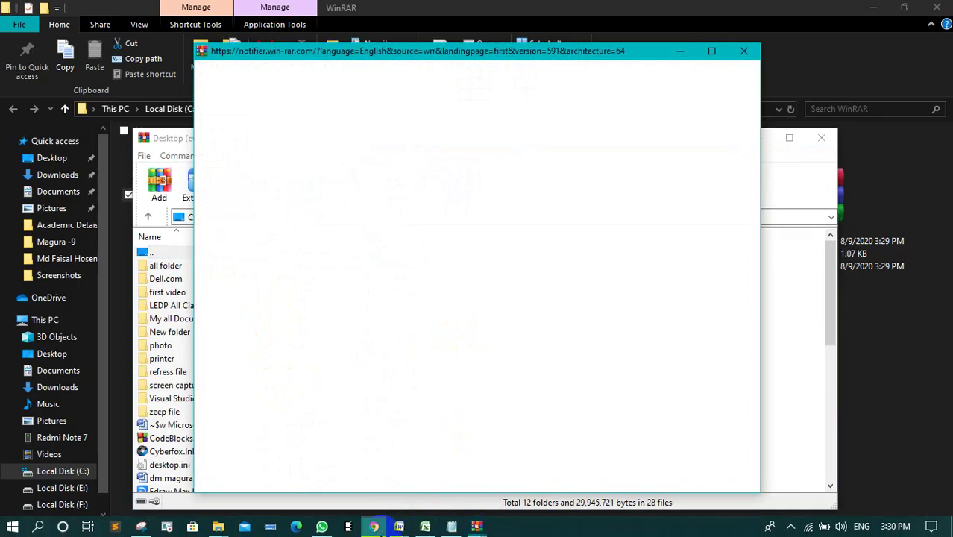
{"action": "left_click", "coordinate": [374, 527]}
{"action": "left_click", "coordinate": [64, 9]}
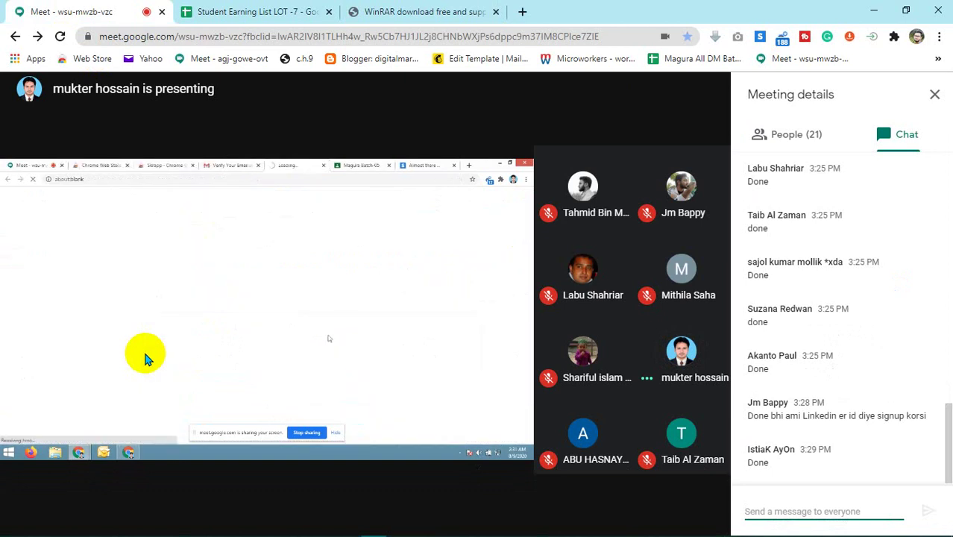
{"action": "left_click", "coordinate": [506, 522]}
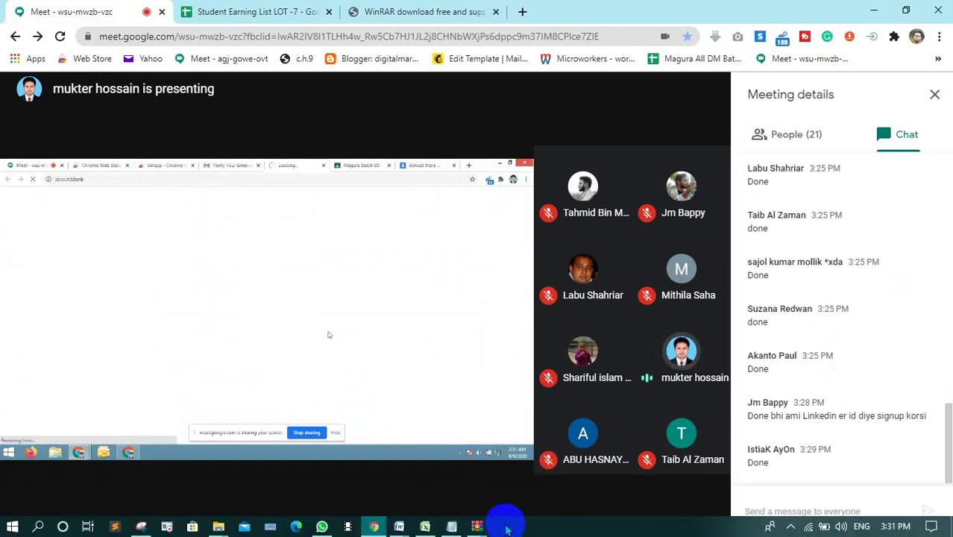
- Switch to the WinRAR 5.91 First Use Notification window and close it
{"action": "mouse_move", "coordinate": [477, 527]}
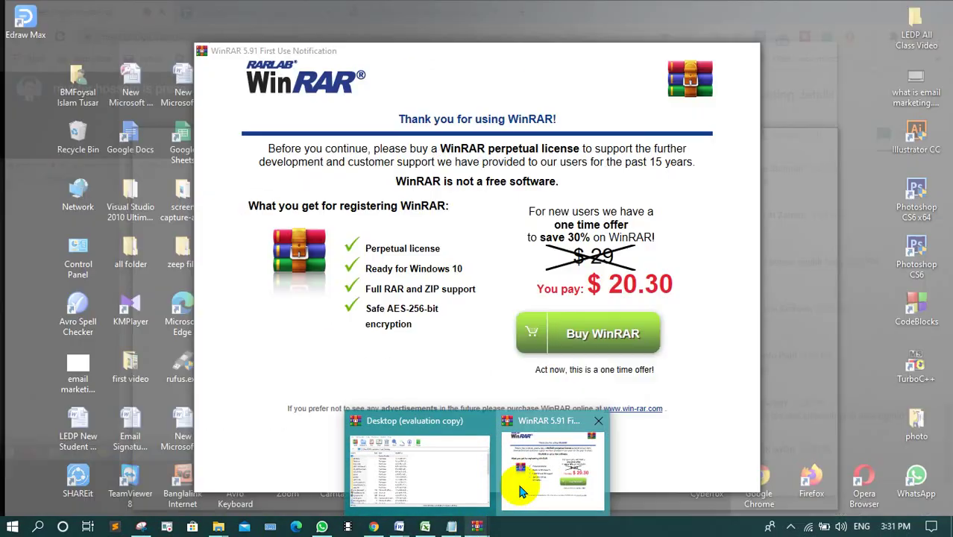
{"action": "left_click", "coordinate": [518, 491]}
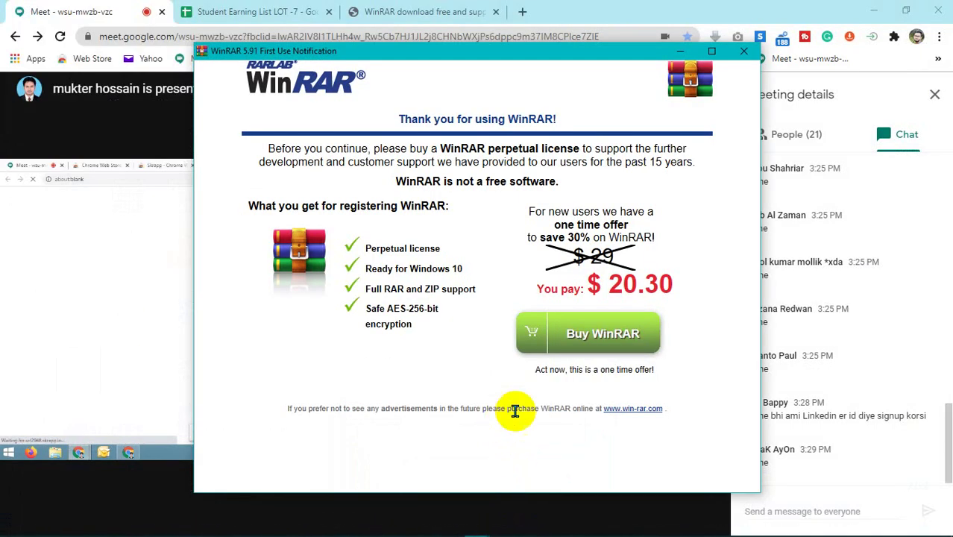
{"action": "left_click", "coordinate": [743, 51]}
- Bring up the WinRAR main window, skim its list of Desktop files and folders, and close WinRAR
{"action": "mouse_move", "coordinate": [470, 522]}
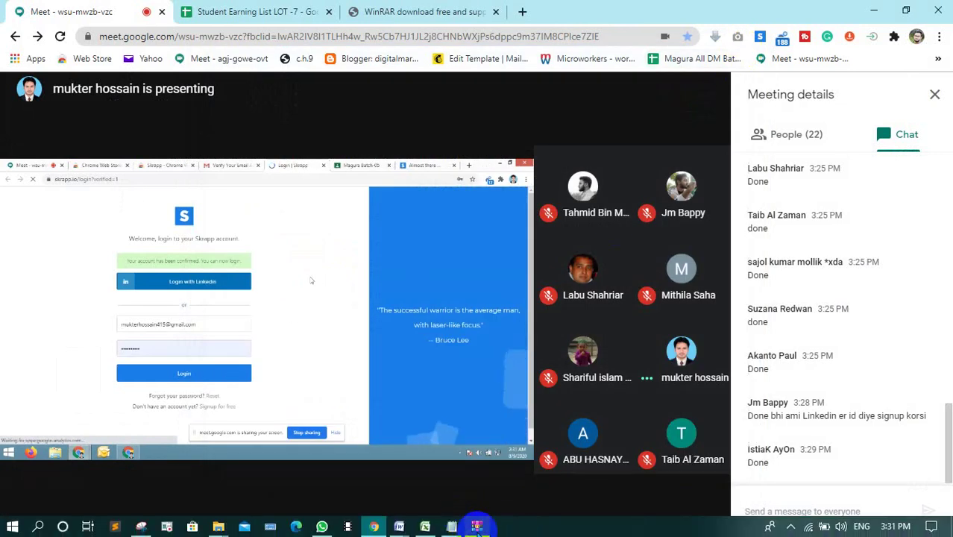
{"action": "left_click", "coordinate": [470, 501]}
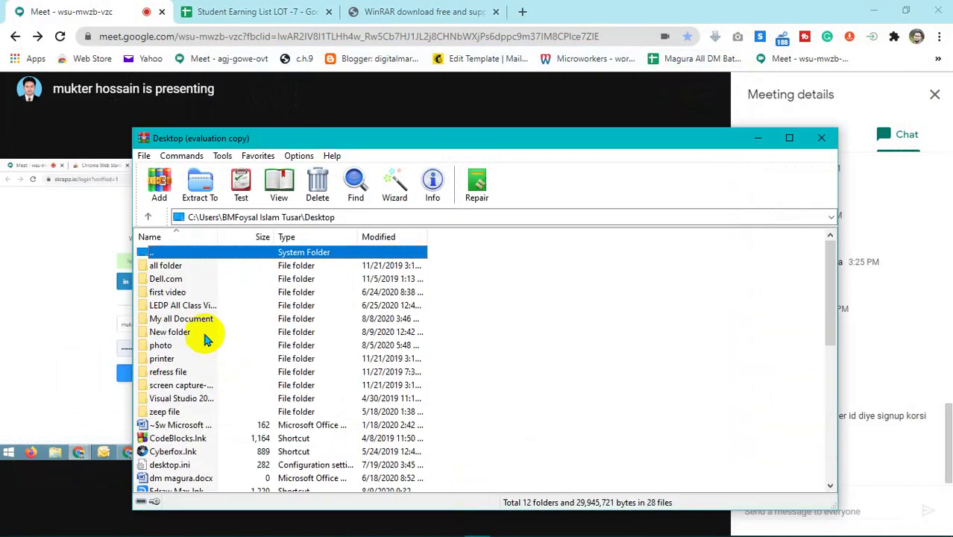
{"action": "scroll", "coordinate": [211, 332], "scroll_direction": "down", "scroll_amount": 8}
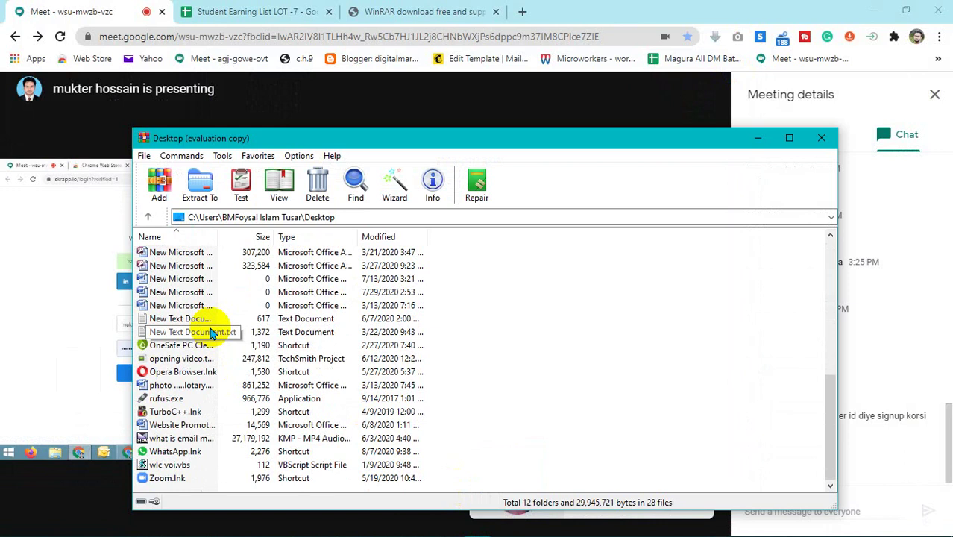
{"action": "scroll", "coordinate": [211, 332], "scroll_direction": "up", "scroll_amount": 8}
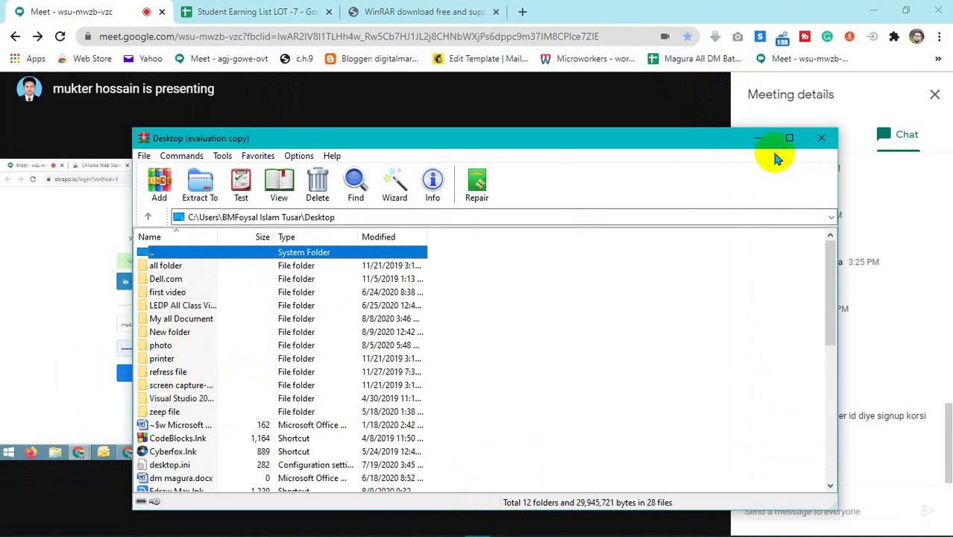
{"action": "left_click", "coordinate": [820, 139]}
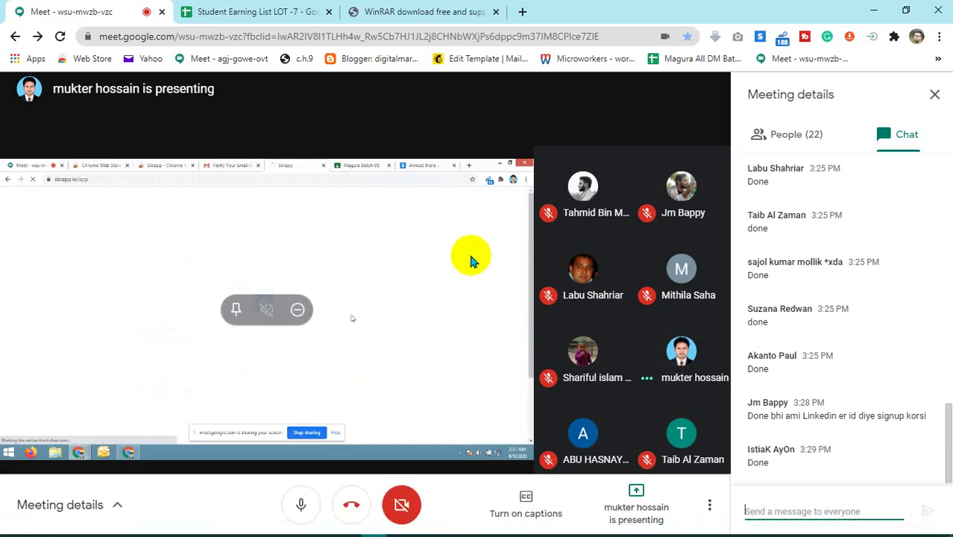
- Take the WinRAR website back to its pre-download page and return to the Google Meet call
{"action": "left_click", "coordinate": [429, 10]}
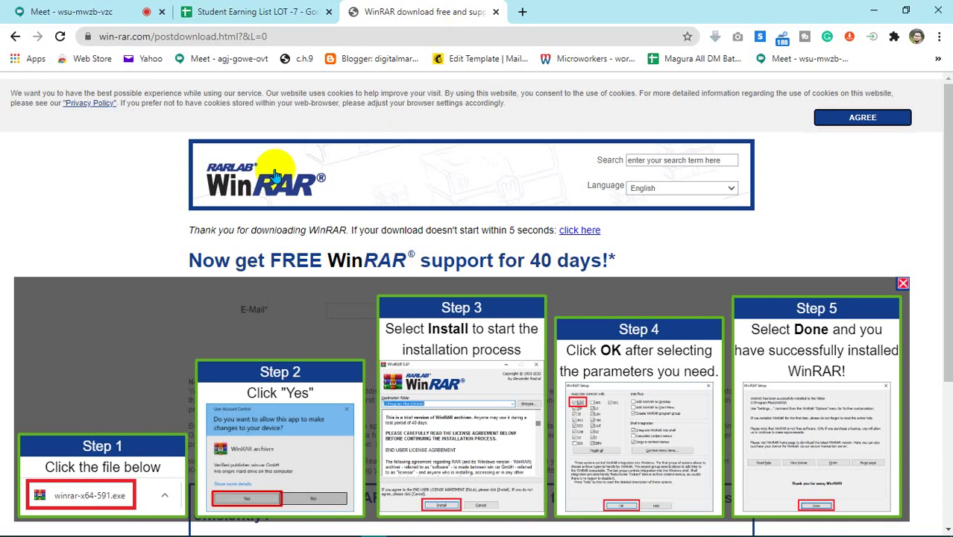
{"action": "left_click", "coordinate": [15, 38]}
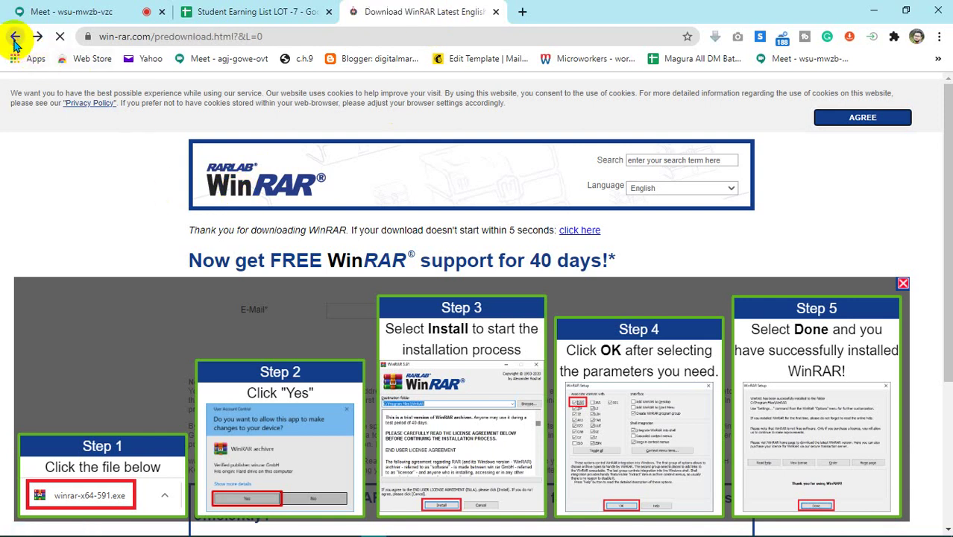
{"action": "left_click", "coordinate": [67, 9]}
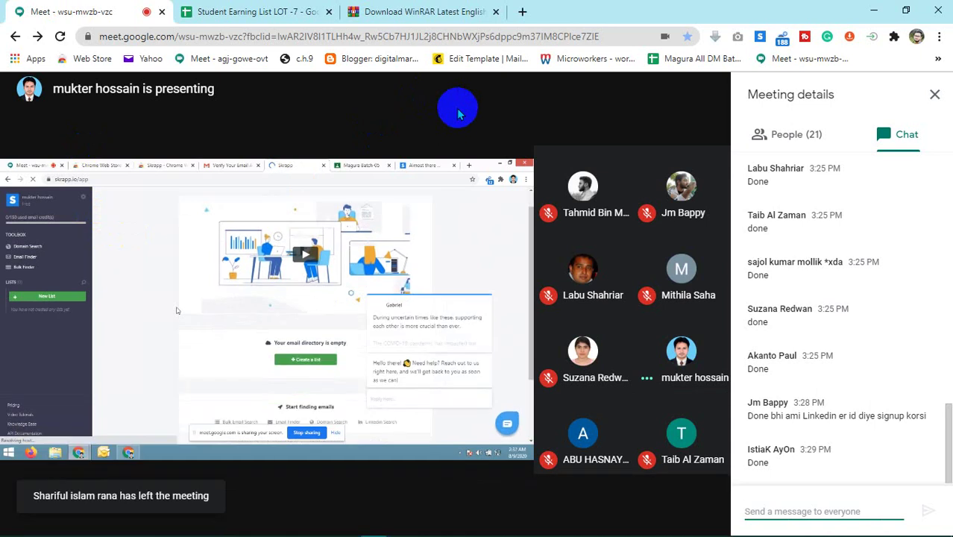
- Look back through the earlier meeting chat messages and return to the latest ones
{"action": "scroll", "coordinate": [760, 415], "scroll_direction": "up", "scroll_amount": 6}
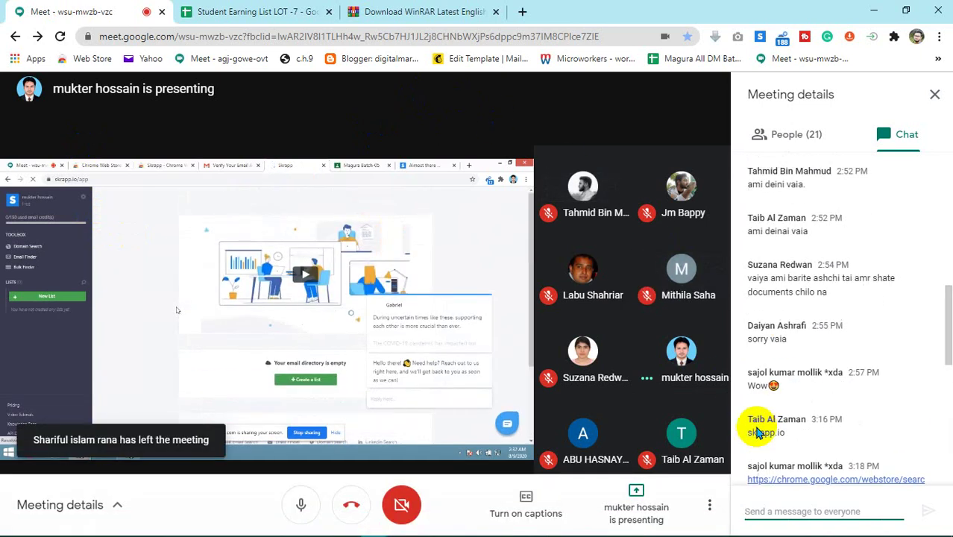
{"action": "scroll", "coordinate": [761, 414], "scroll_direction": "down", "scroll_amount": 3}
{"action": "scroll", "coordinate": [762, 414], "scroll_direction": "down", "scroll_amount": 3}
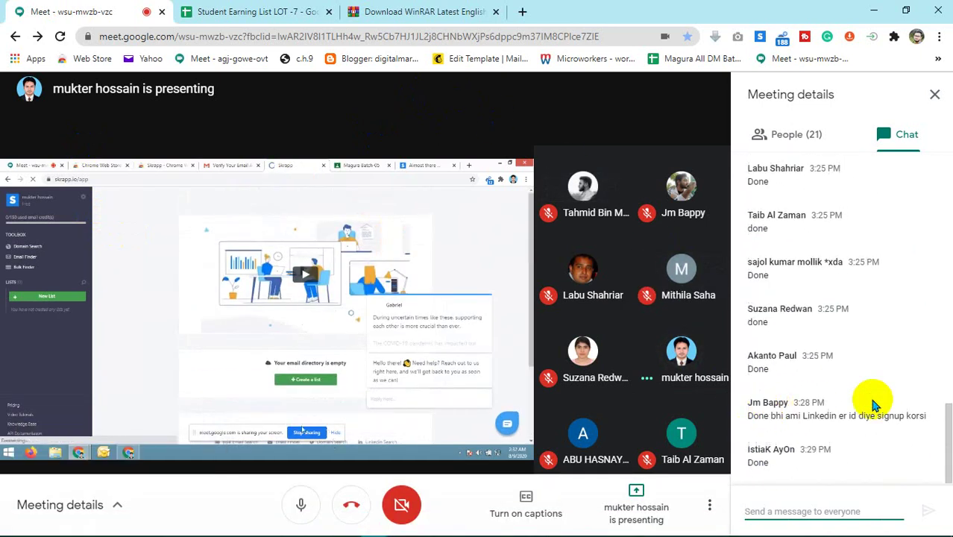
{"action": "mouse_move", "coordinate": [945, 426]}
{"action": "left_mouse_down"}
{"action": "mouse_move", "coordinate": [947, 384]}
{"action": "mouse_move", "coordinate": [941, 440]}
{"action": "left_mouse_up"}
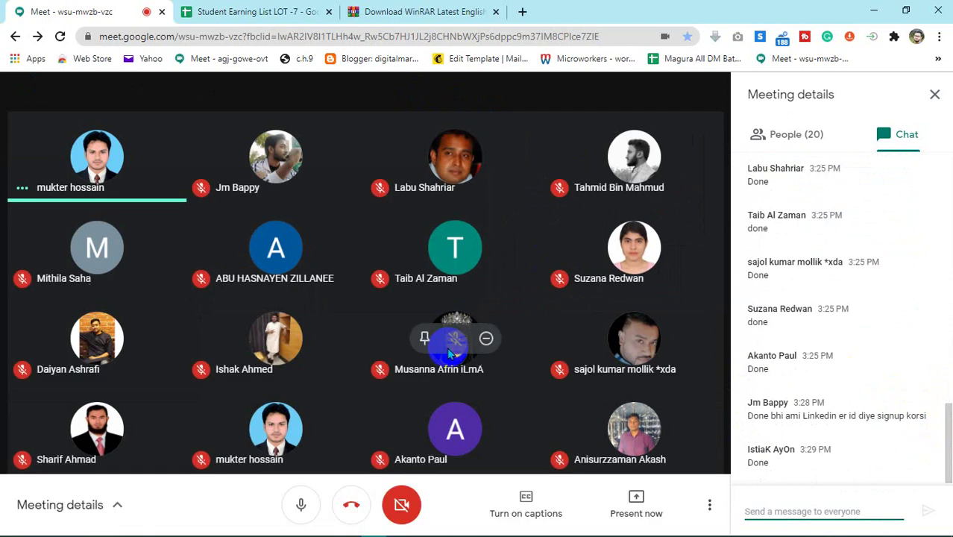
- Review the WinRAR pre-download page down to its download option and close that browser tab
{"action": "left_click", "coordinate": [396, 11]}
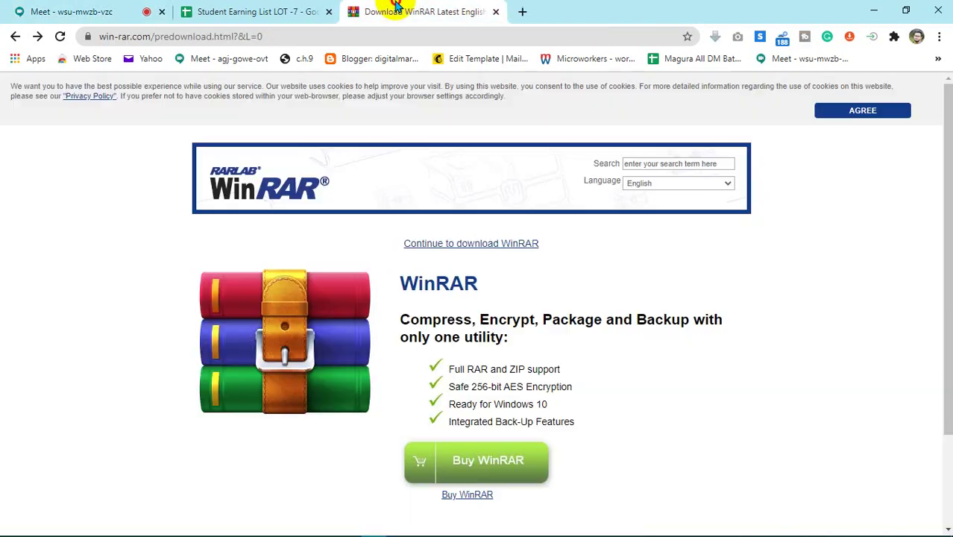
{"action": "scroll", "coordinate": [347, 167], "scroll_direction": "down", "scroll_amount": 2}
{"action": "scroll", "coordinate": [348, 153], "scroll_direction": "up", "scroll_amount": 2}
{"action": "scroll", "coordinate": [298, 347], "scroll_direction": "down", "scroll_amount": 2}
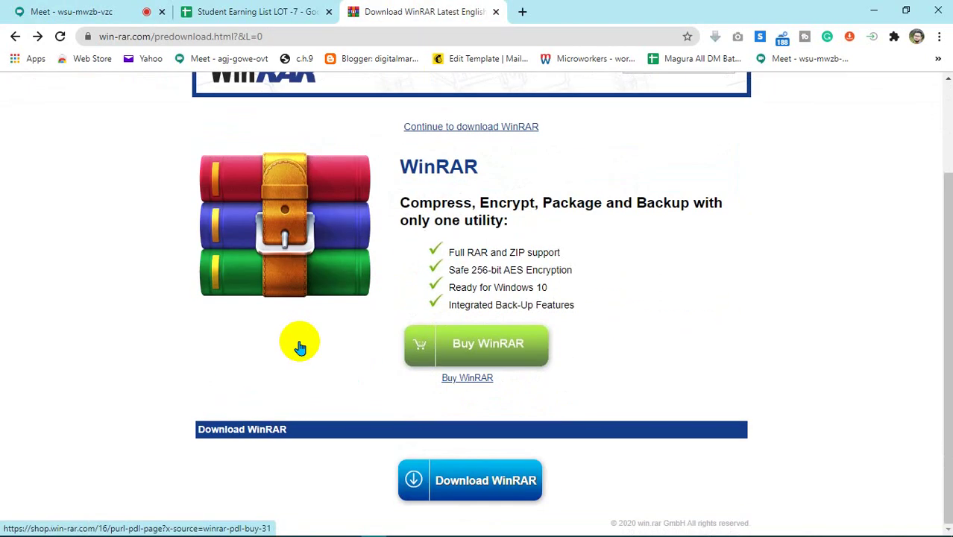
{"action": "scroll", "coordinate": [298, 348], "scroll_direction": "up", "scroll_amount": 2}
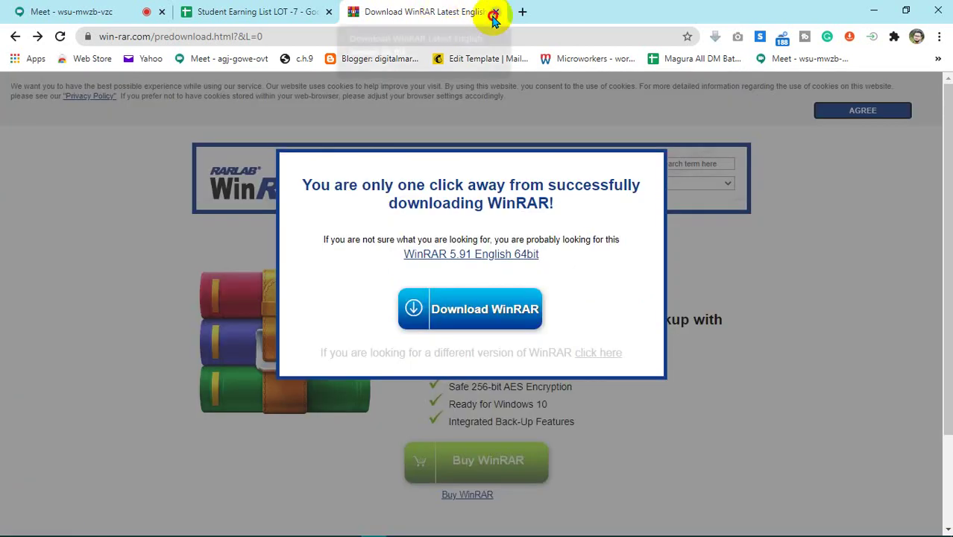
{"action": "left_click", "coordinate": [495, 12]}
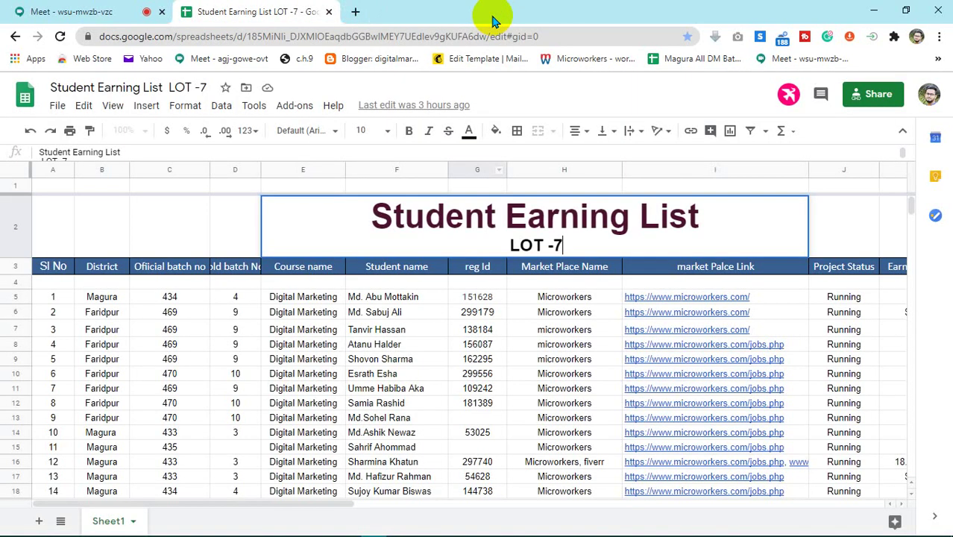
- Return to the Google Meet call and show the list of participants
{"action": "left_click", "coordinate": [15, 9]}
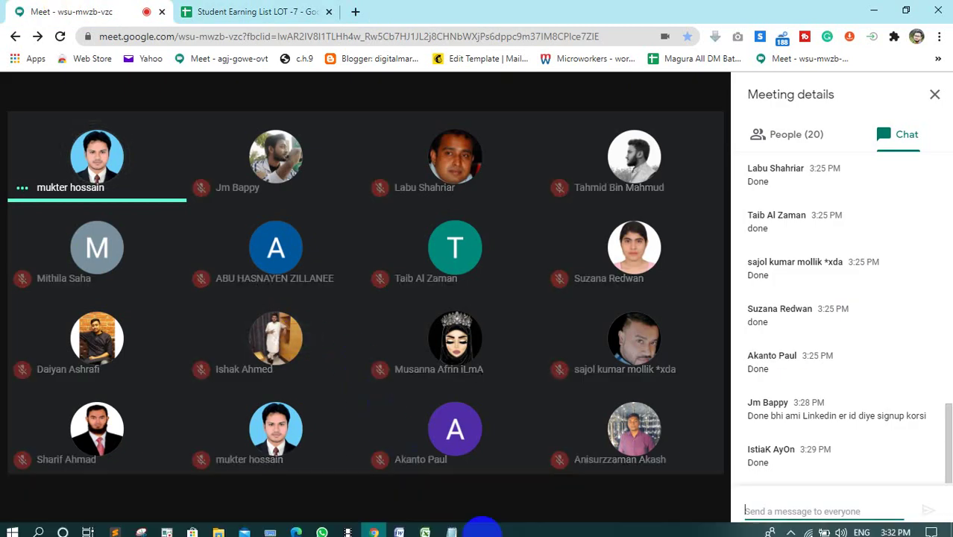
{"action": "left_click", "coordinate": [789, 525]}
{"action": "left_click", "coordinate": [488, 403]}
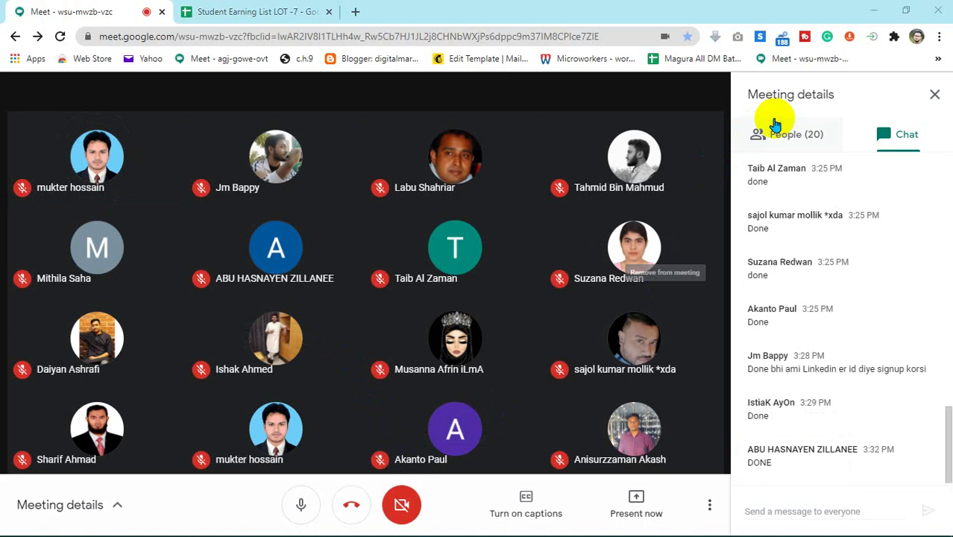
{"action": "left_click", "coordinate": [752, 127]}
{"action": "left_click", "coordinate": [73, 291]}
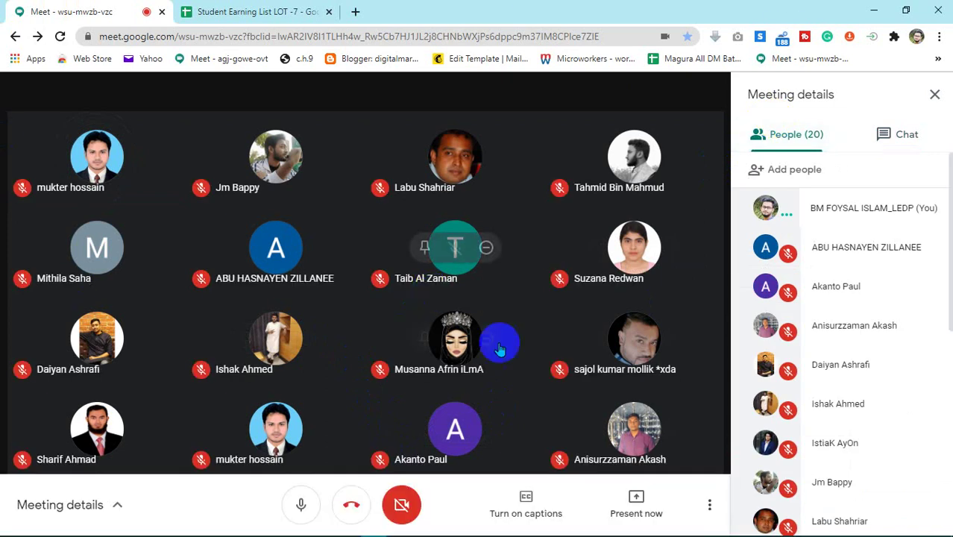
- Present the entire screen to the Google Meet call and hide the screen-sharing notice
{"action": "left_click", "coordinate": [642, 514]}
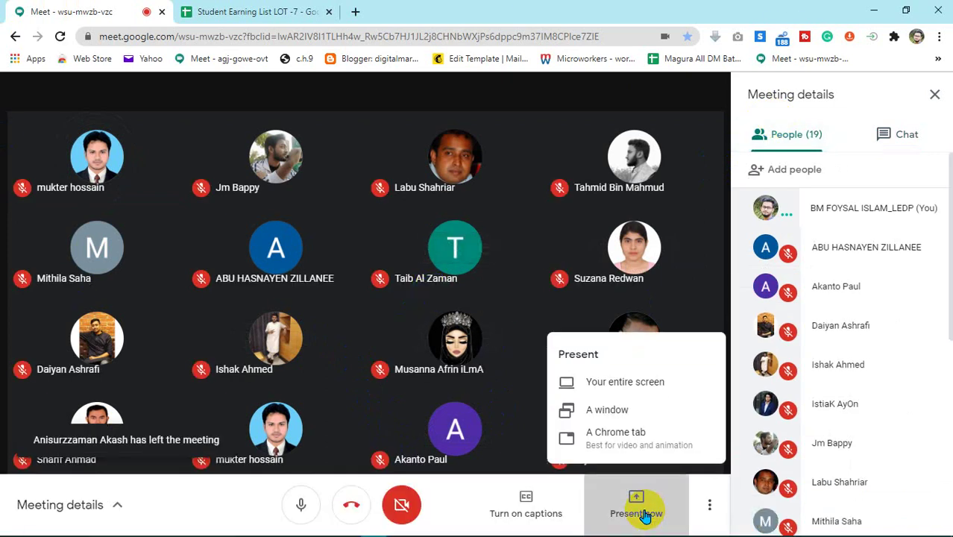
{"action": "left_click", "coordinate": [597, 391]}
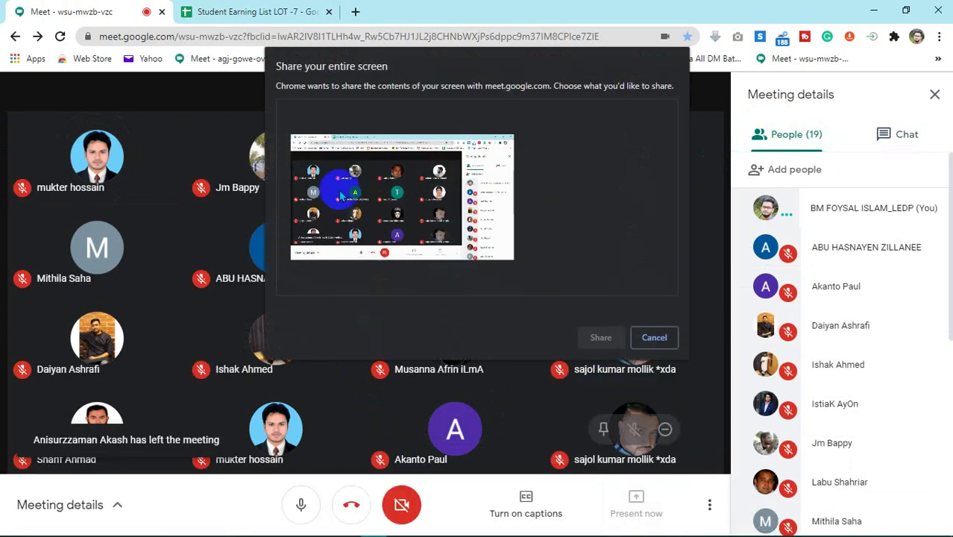
{"action": "left_click", "coordinate": [589, 337]}
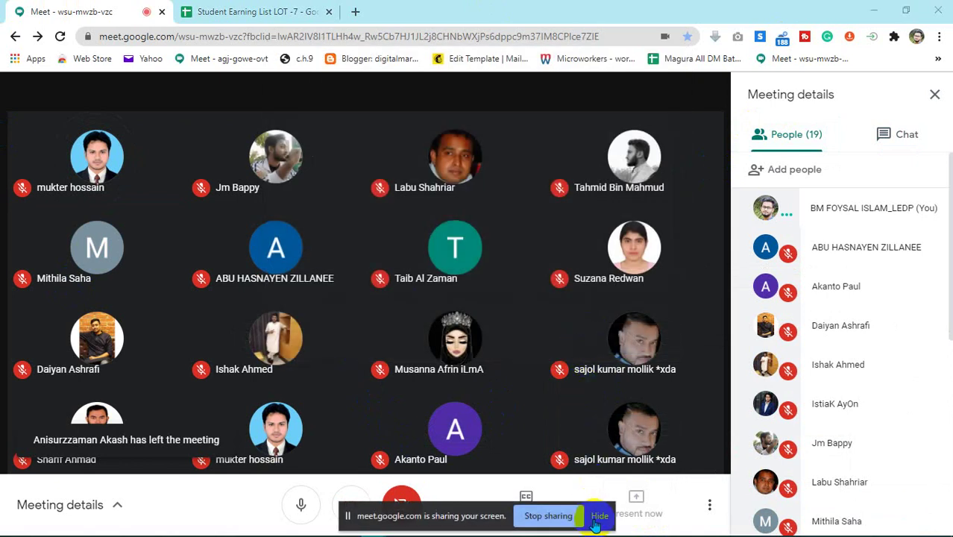
{"action": "left_click", "coordinate": [602, 513]}
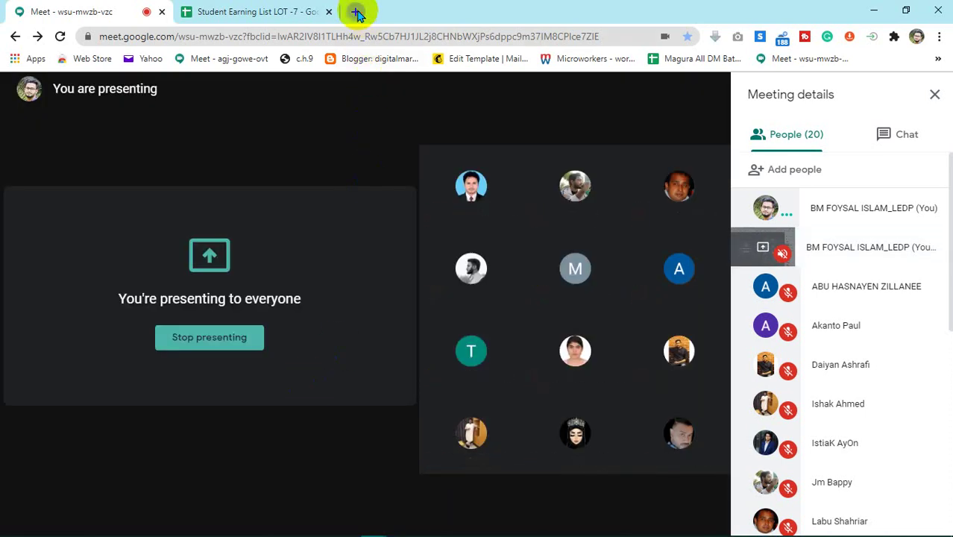
- Open skrapp.io in a new browser tab
{"action": "left_click", "coordinate": [357, 12]}
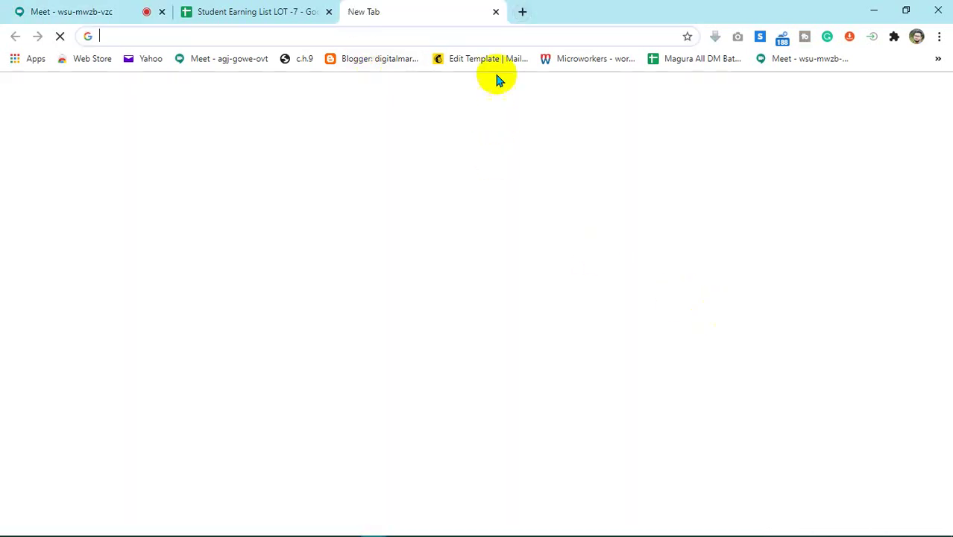
{"action": "left_click", "coordinate": [932, 419]}
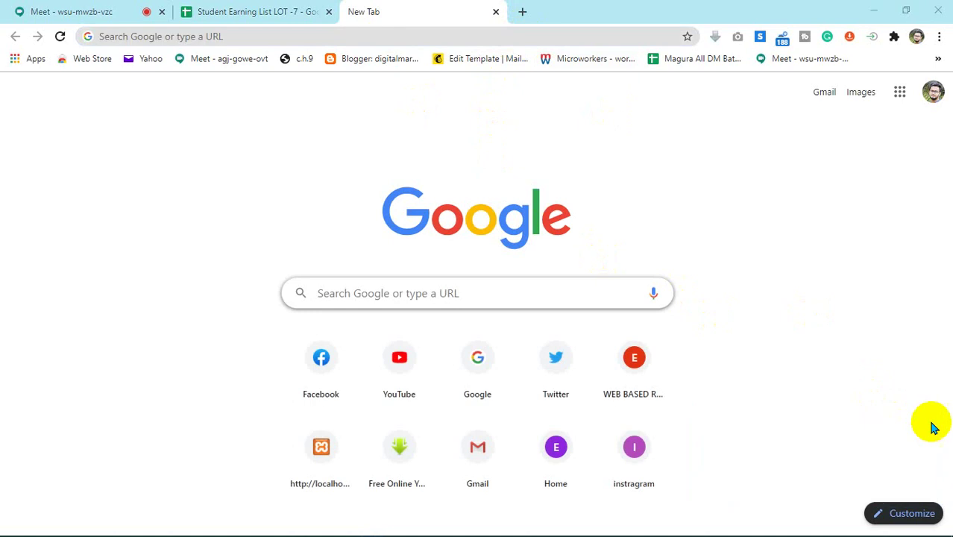
{"action": "left_click", "coordinate": [463, 37]}
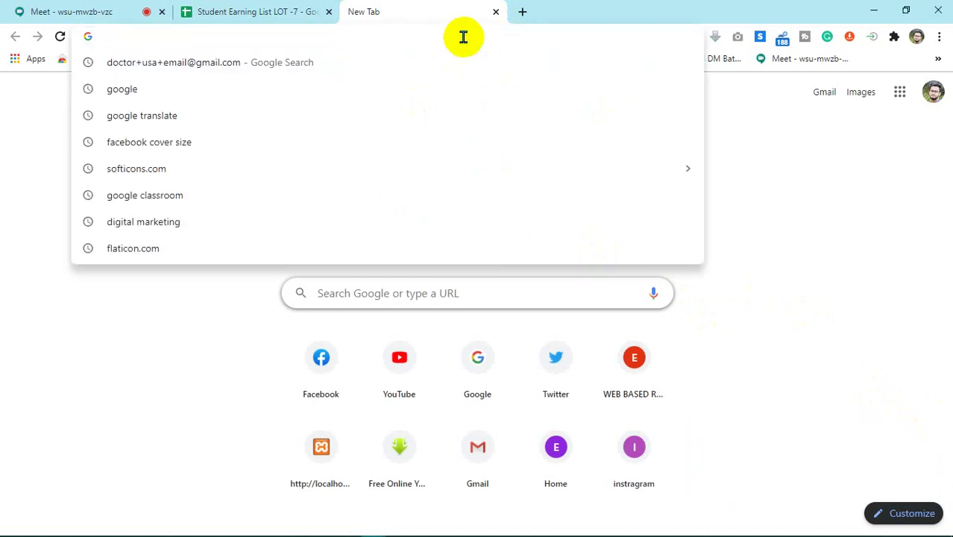
{"action": "type", "text": "skrapp.io"}
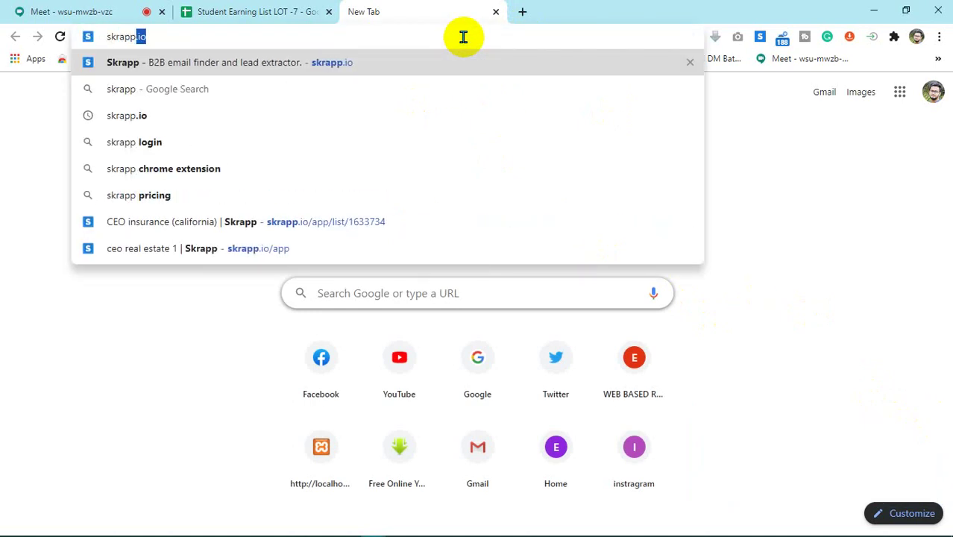
{"action": "key", "text": "Return"}
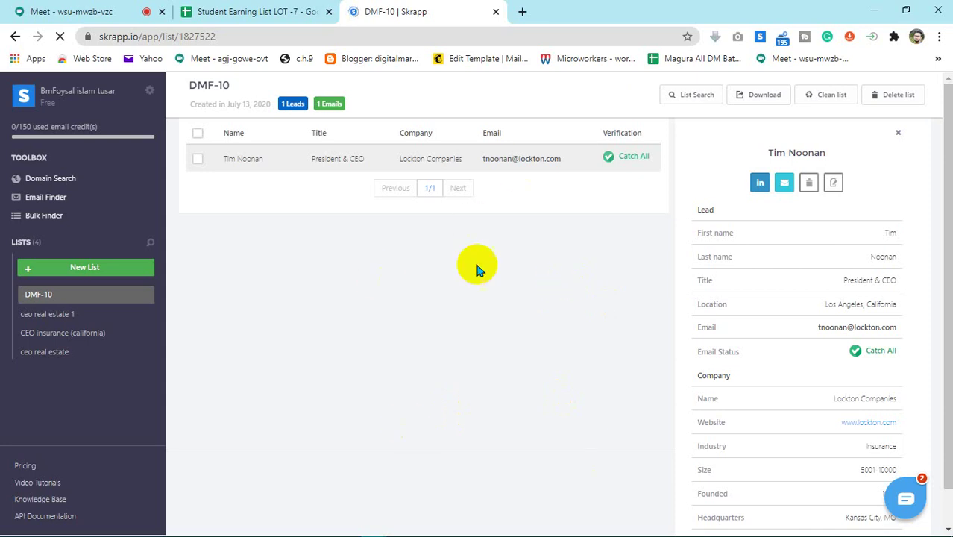
- Create a new Skrapp lead list named "DMM_ Batch-5"
{"action": "left_click", "coordinate": [88, 273]}
{"action": "left_click", "coordinate": [65, 269]}
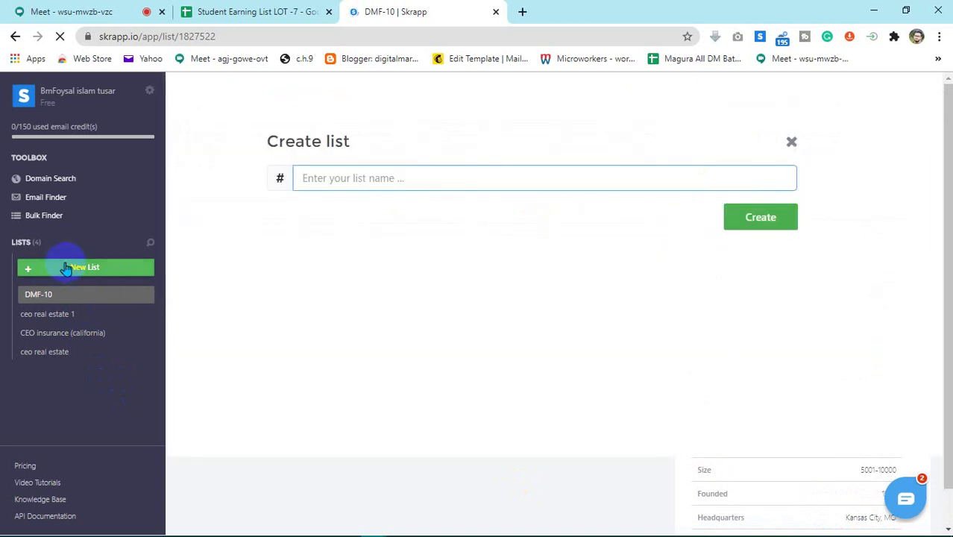
{"action": "left_click", "coordinate": [504, 178]}
{"action": "left_click", "coordinate": [509, 345]}
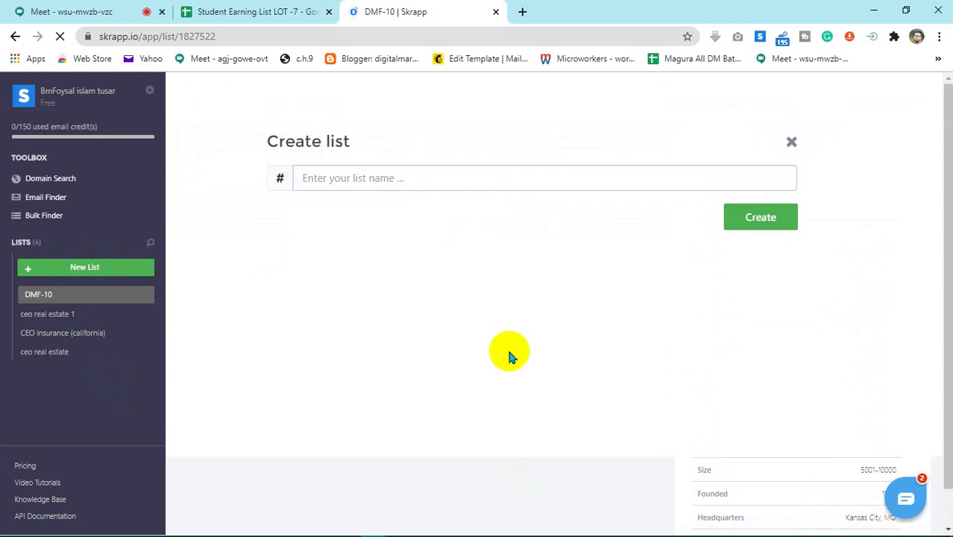
{"action": "left_click", "coordinate": [509, 176]}
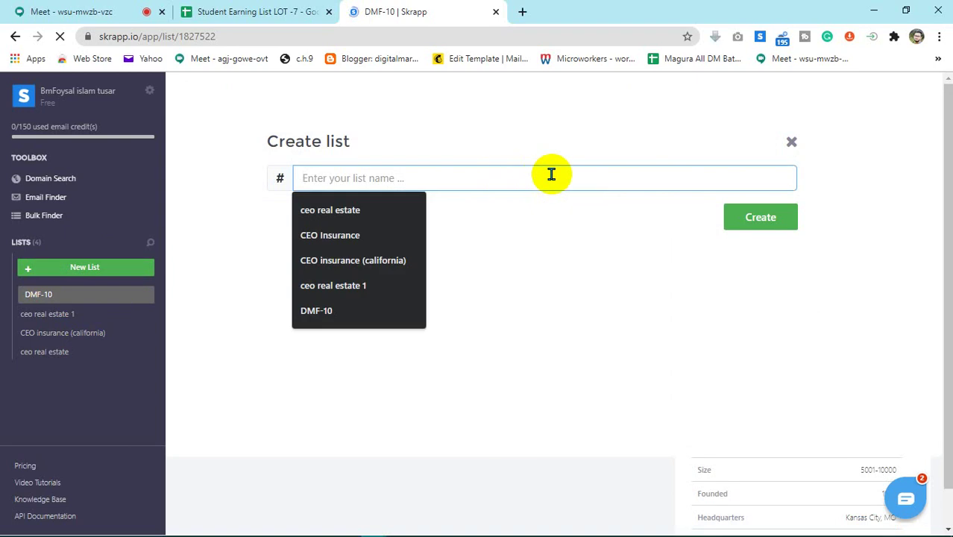
{"action": "type", "text": "D"}
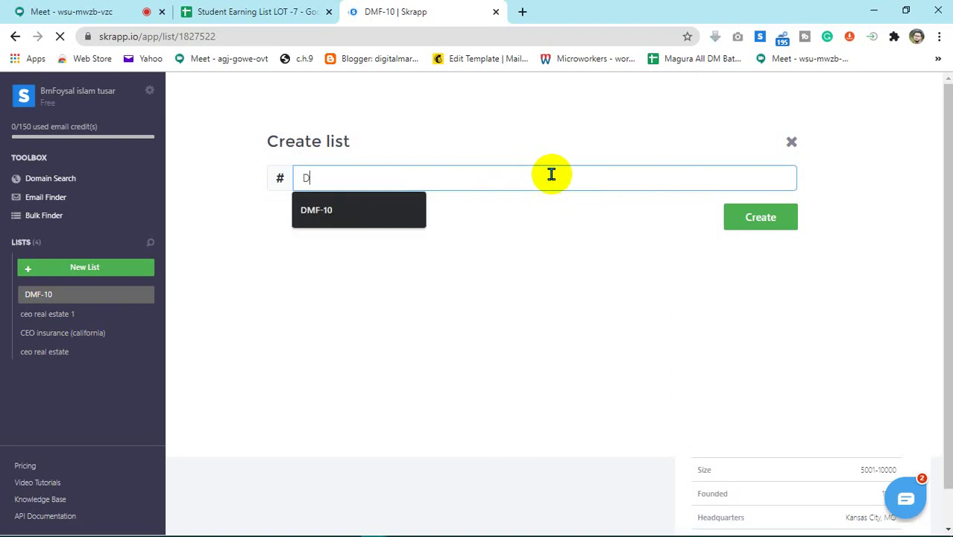
{"action": "type", "text": "k"}
{"action": "key", "text": "BackSpace"}
{"action": "type", "text": "MM"}
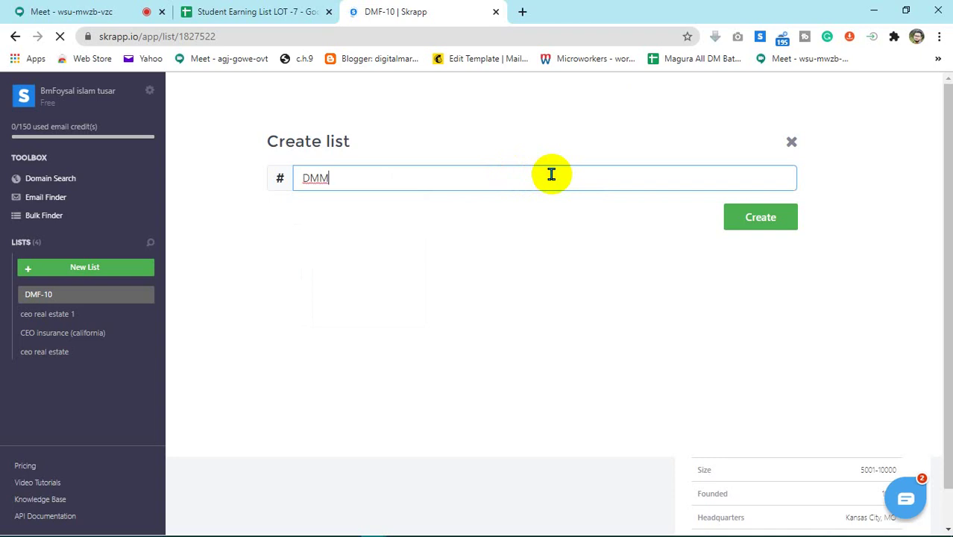
{"action": "type", "text": "."}
{"action": "key", "text": "BackSpace"}
{"action": "type", "text": "_ Batch-5"}
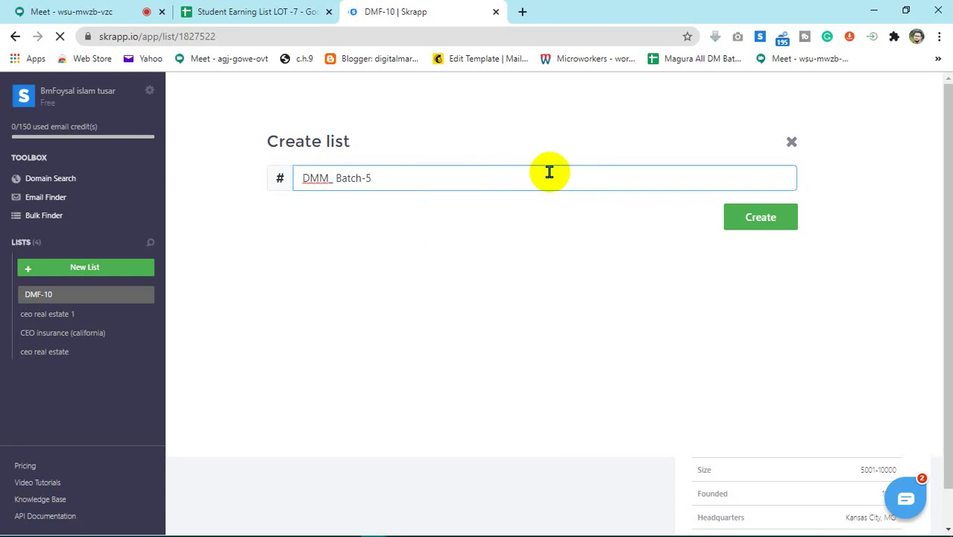
{"action": "left_click", "coordinate": [780, 226]}
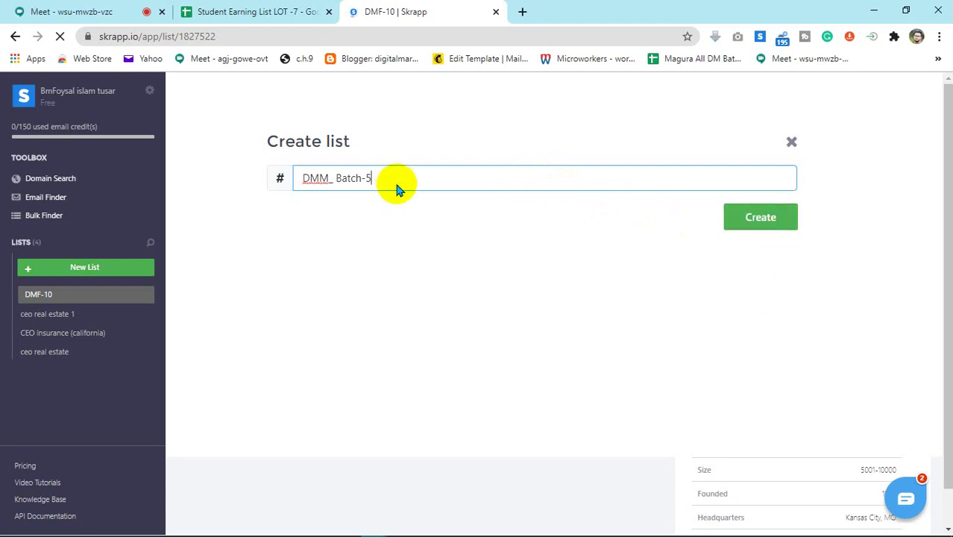
{"action": "left_click", "coordinate": [753, 218]}
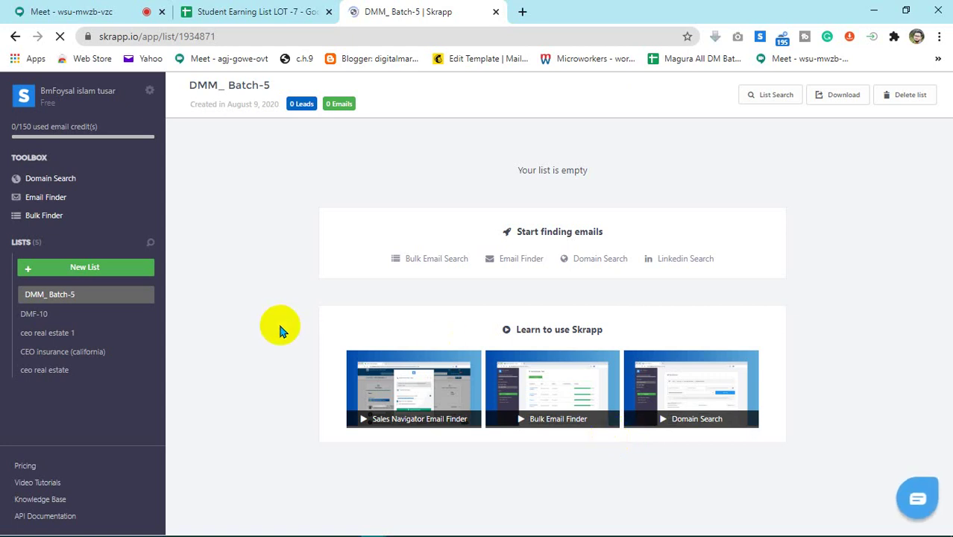
{"action": "left_click", "coordinate": [85, 304]}
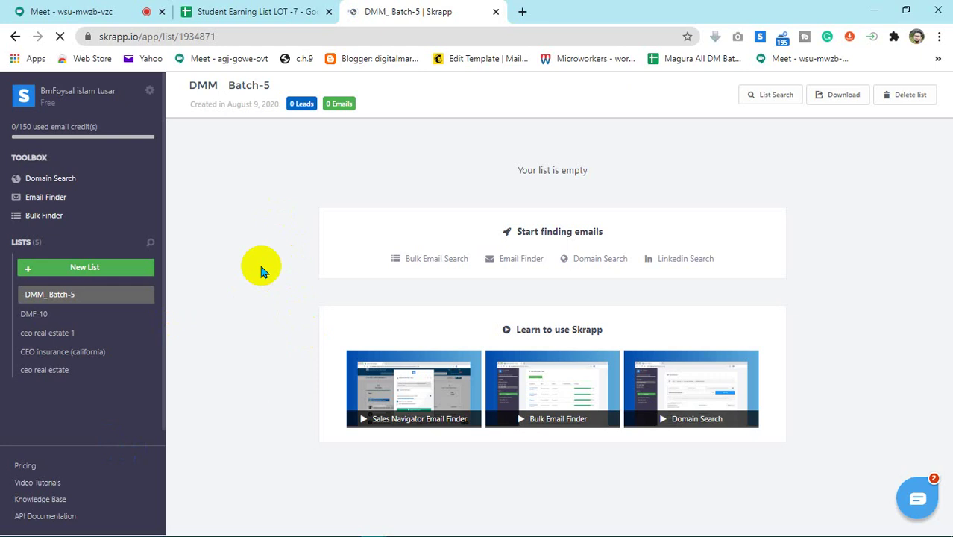
- Open linkedin.com in a new browser tab and show its full web address
{"action": "left_click", "coordinate": [523, 12]}
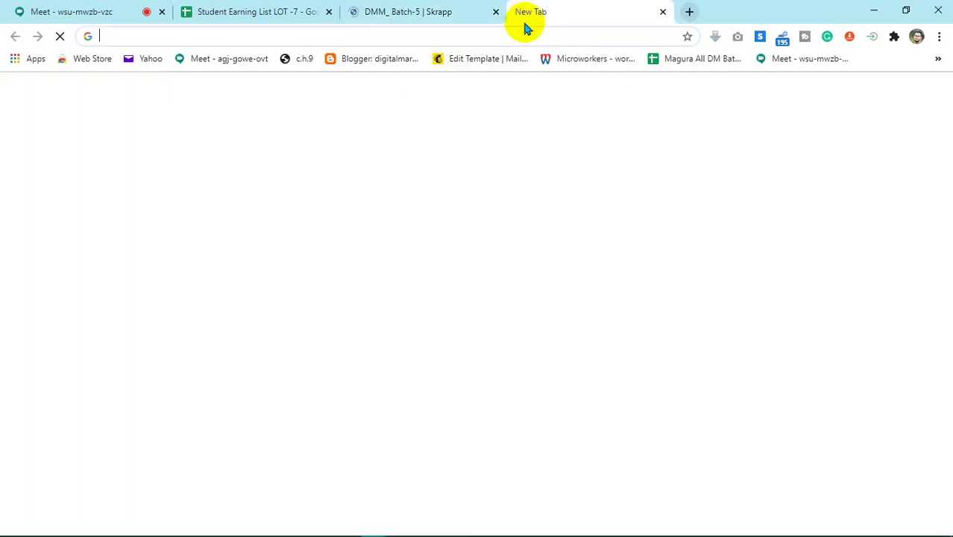
{"action": "left_click", "coordinate": [517, 39]}
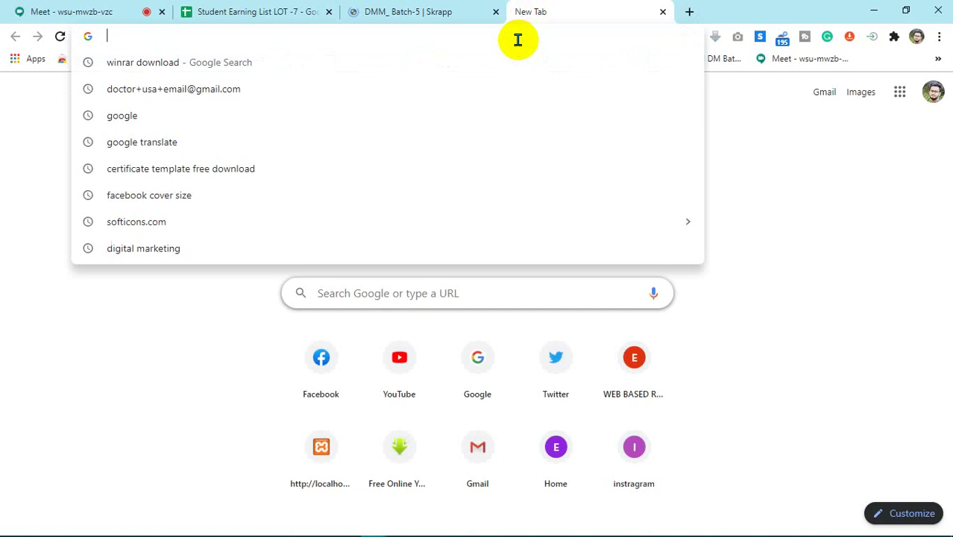
{"action": "type", "text": "link"}
{"action": "key", "text": "Return"}
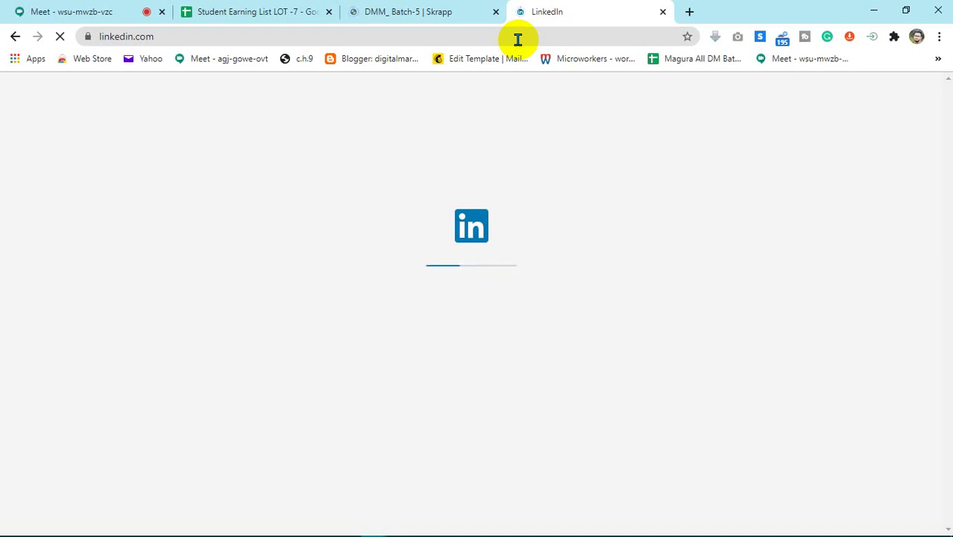
{"action": "left_click", "coordinate": [518, 39]}
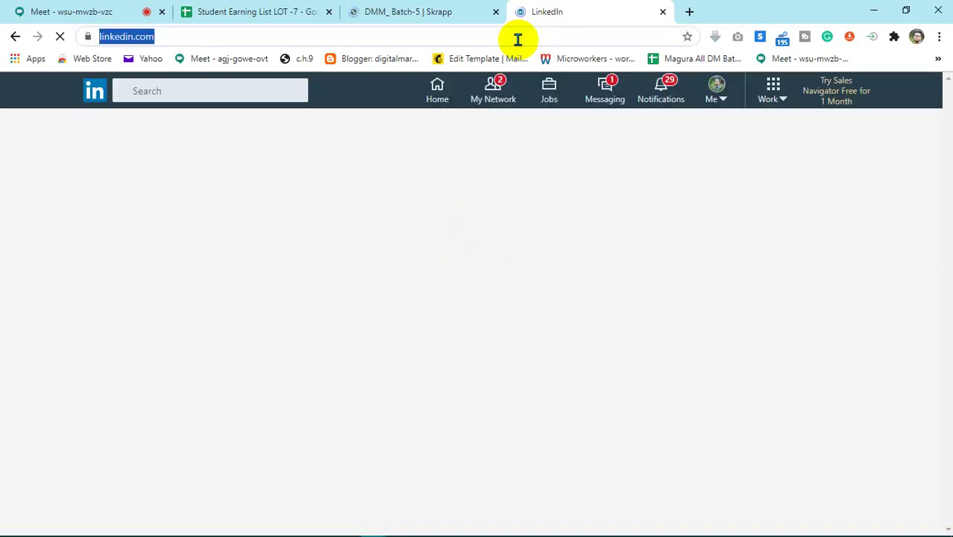
{"action": "left_click", "coordinate": [518, 39]}
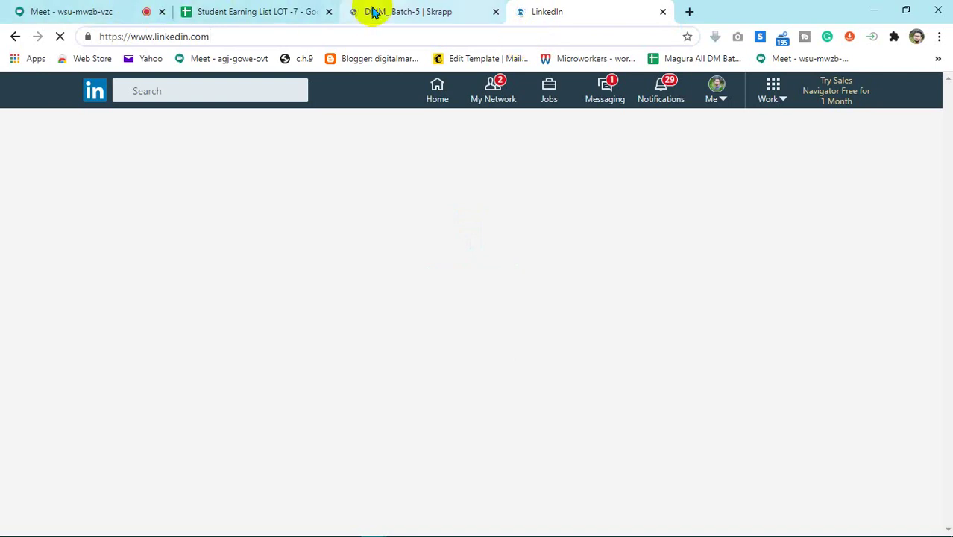
{"action": "left_click", "coordinate": [417, 35]}
{"action": "key", "text": "Down"}
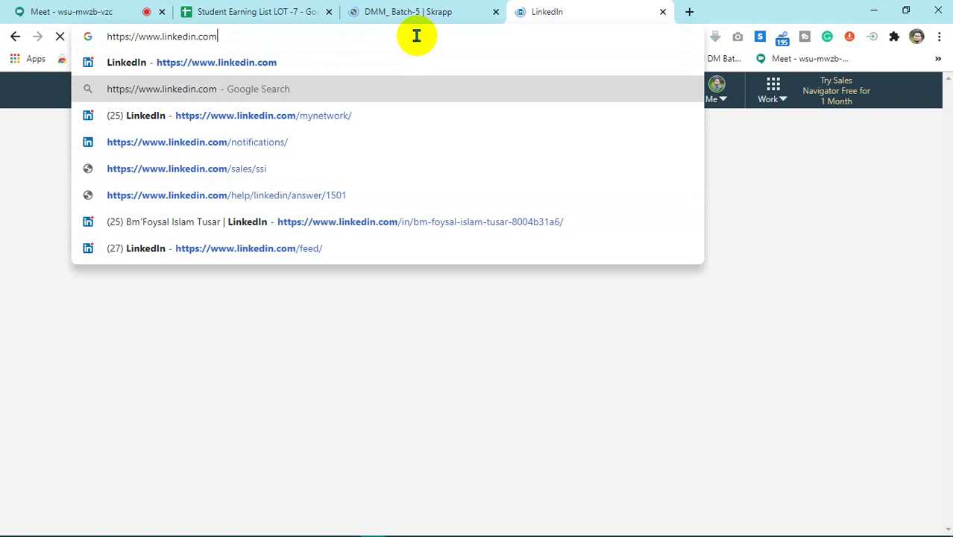
- Check the Google Meet call, look back at LinkedIn, and return to the DMM_ Batch-5 list in Skrapp
{"action": "left_click", "coordinate": [23, 9]}
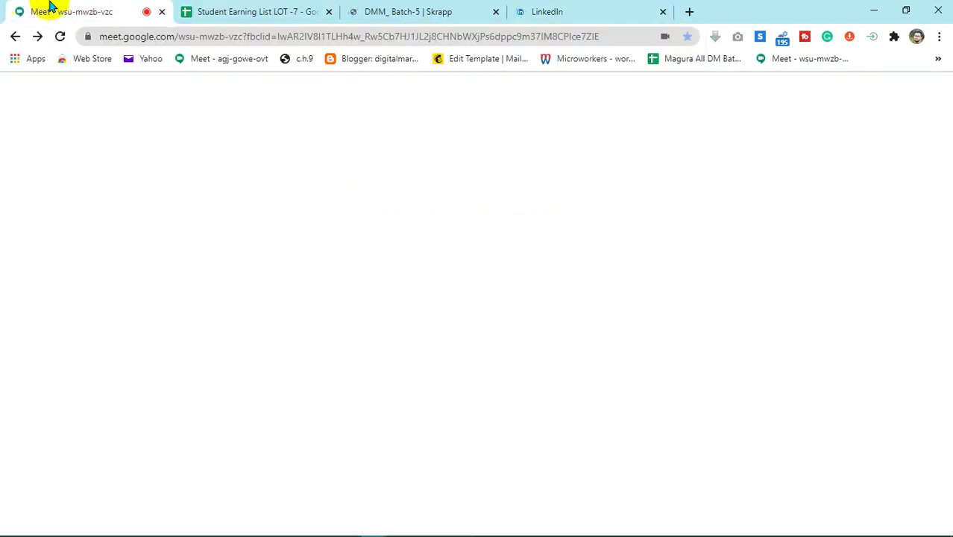
{"action": "mouse_move", "coordinate": [580, 351]}
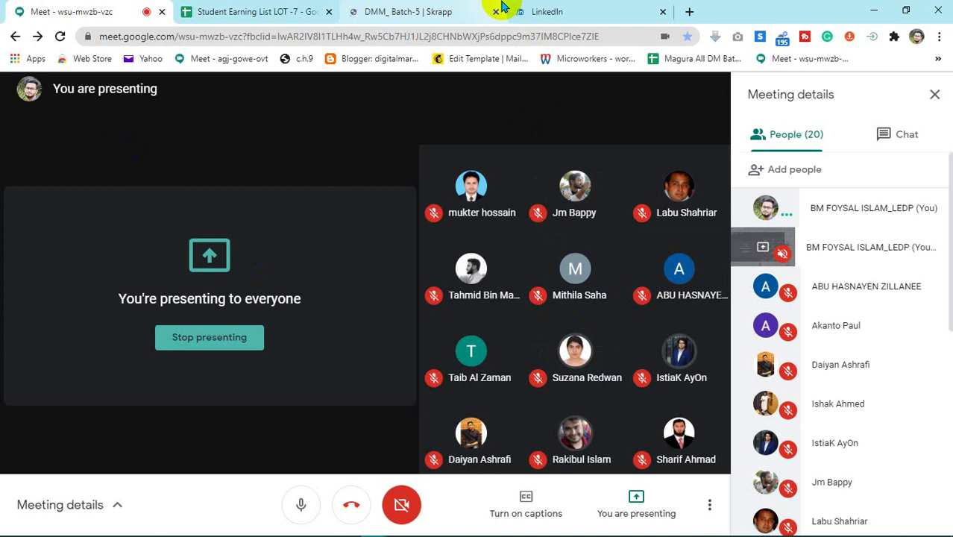
{"action": "left_click", "coordinate": [597, 7]}
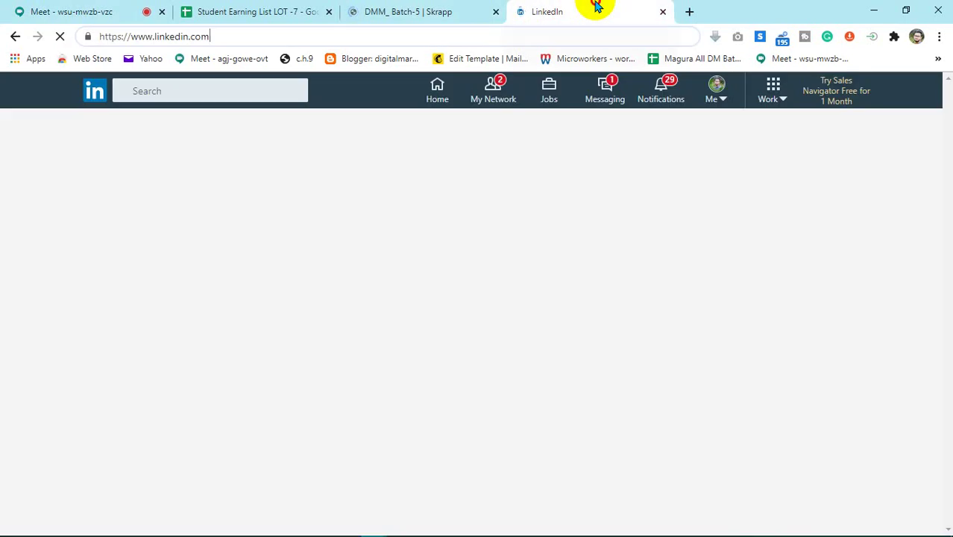
{"action": "left_click", "coordinate": [470, 9]}
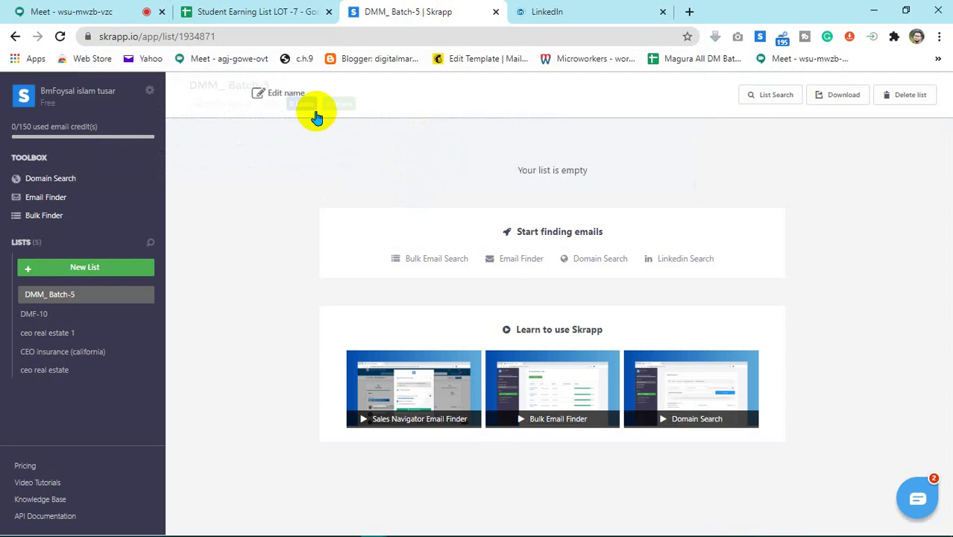
- Open the Google home page in a new browser tab
{"action": "left_click", "coordinate": [687, 12]}
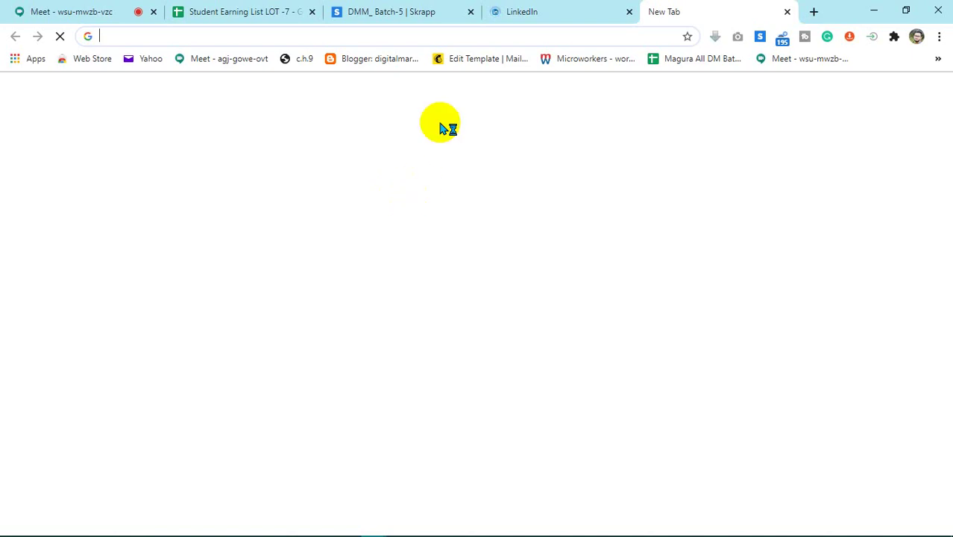
{"action": "left_click", "coordinate": [455, 38]}
{"action": "left_click", "coordinate": [158, 312]}
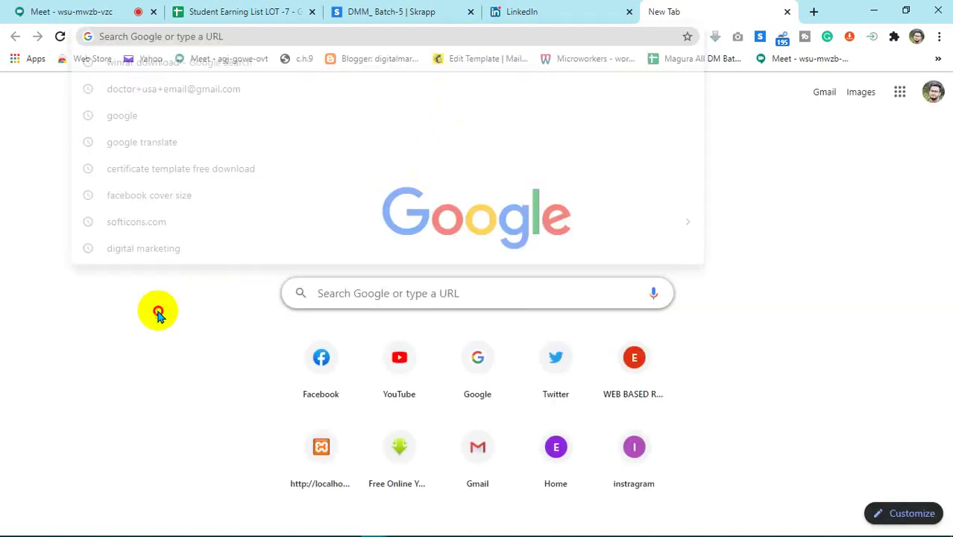
{"action": "left_click", "coordinate": [480, 359]}
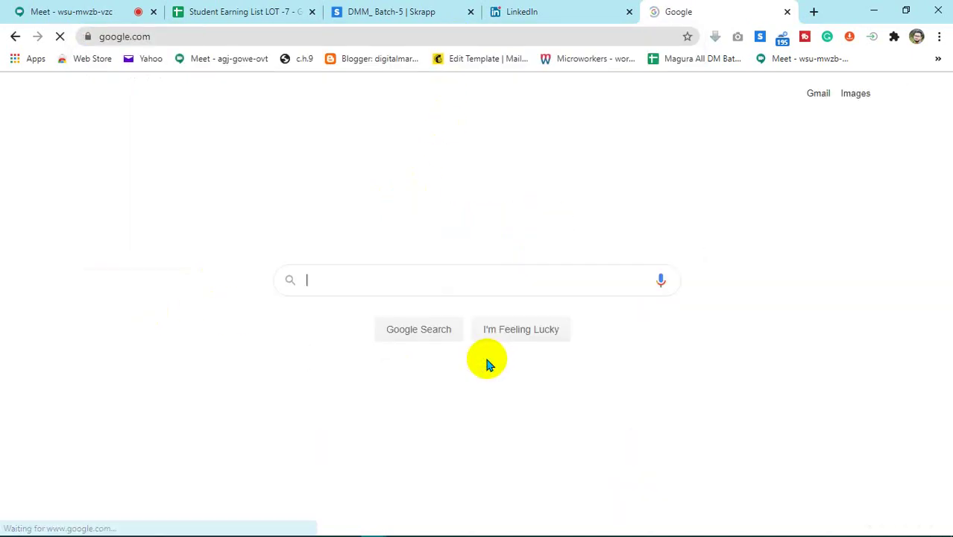
- Search Google for "site: linkedin.com+ceo insurance+california+public profile"
{"action": "left_click", "coordinate": [528, 279]}
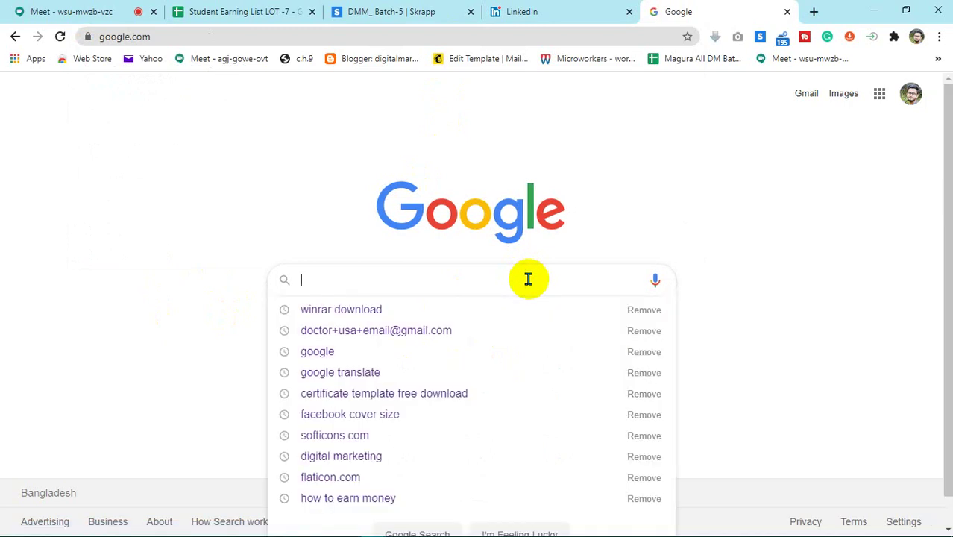
{"action": "type", "text": "Site"}
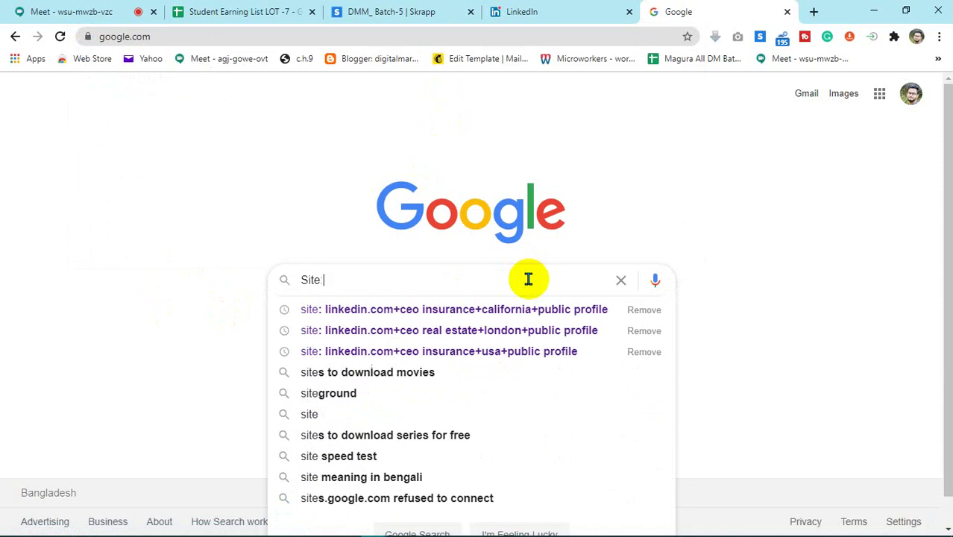
{"action": "type", "text": ": Lo"}
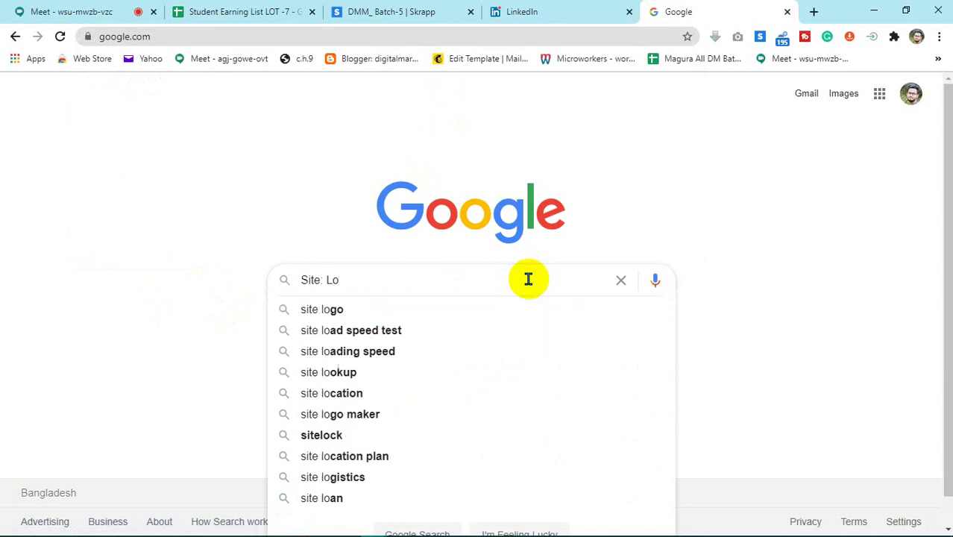
{"action": "key", "text": "BackSpace"}
{"action": "type", "text": "in"}
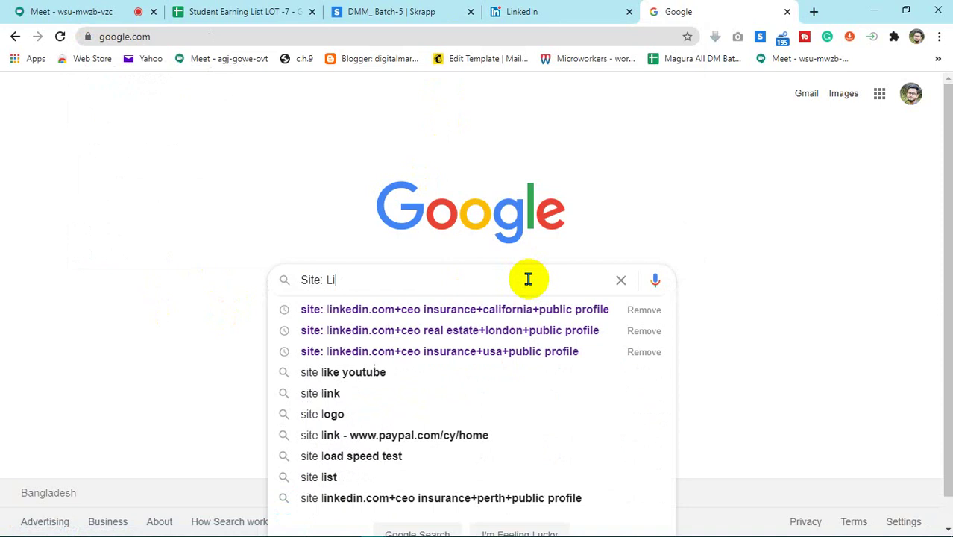
{"action": "key", "text": "Down"}
{"action": "key", "text": "Down"}
{"action": "key", "text": "Down"}
{"action": "key", "text": "Down"}
{"action": "key", "text": "Down"}
{"action": "key", "text": "Down"}
{"action": "key", "text": "Down"}
{"action": "key", "text": "Down"}
{"action": "key", "text": "Down"}
{"action": "key", "text": "Down"}
{"action": "key", "text": "Down"}
{"action": "key", "text": "Down"}
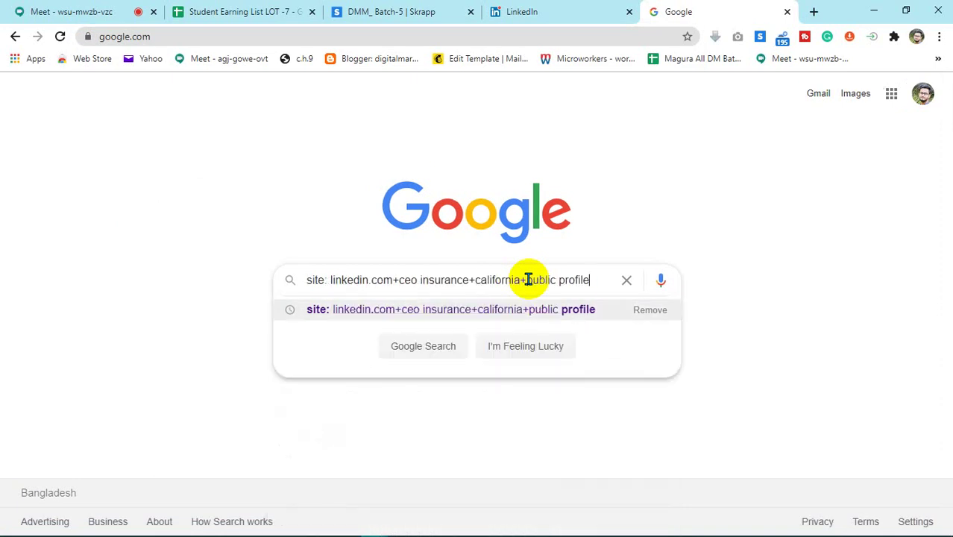
{"action": "key", "text": "Down"}
{"action": "key", "text": "Down"}
{"action": "key", "text": "Down"}
{"action": "key", "text": "Down"}
{"action": "key", "text": "Down"}
{"action": "key", "text": "Left"}
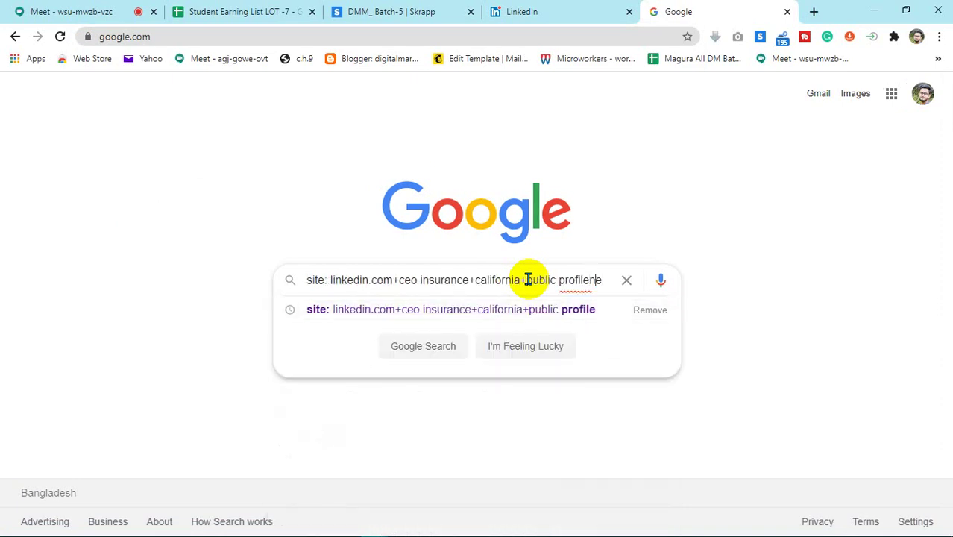
{"action": "key", "text": "BackSpace"}
{"action": "key", "text": "Delete"}
{"action": "key", "text": "Return"}
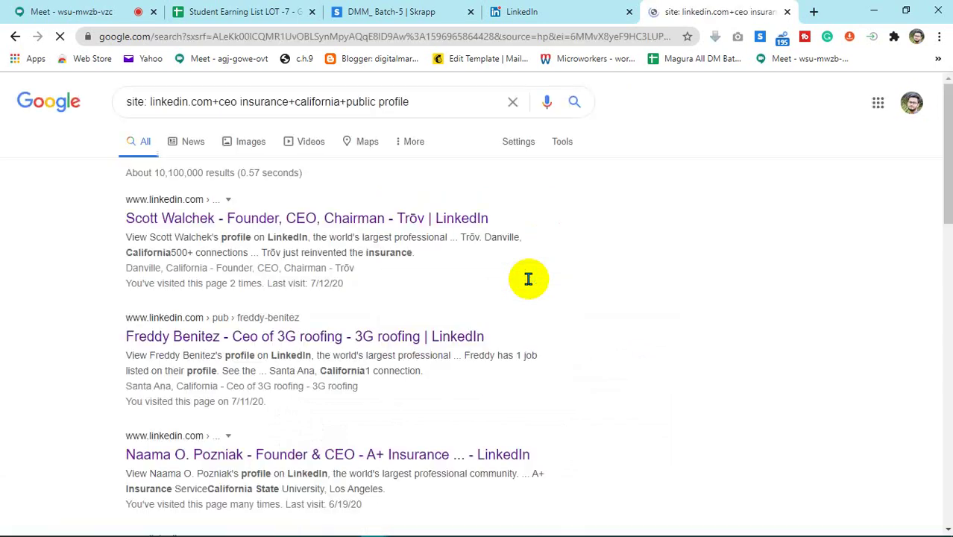
- Examine the parts of the LinkedIn search query above the results and highlight the whole query text
{"action": "left_click", "coordinate": [442, 101]}
{"action": "left_click", "coordinate": [660, 89]}
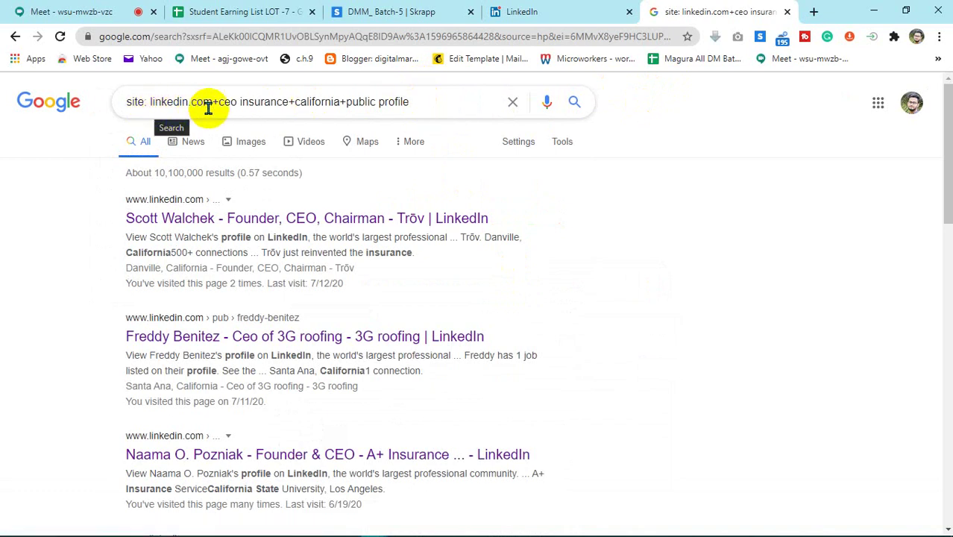
{"action": "left_click", "coordinate": [239, 101]}
{"action": "key", "text": "BackSpace"}
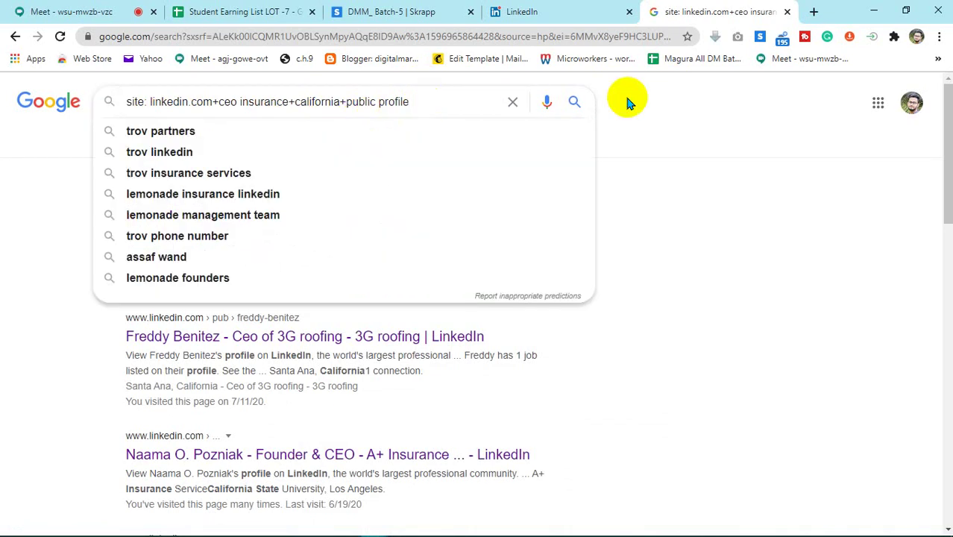
{"action": "left_click", "coordinate": [666, 99]}
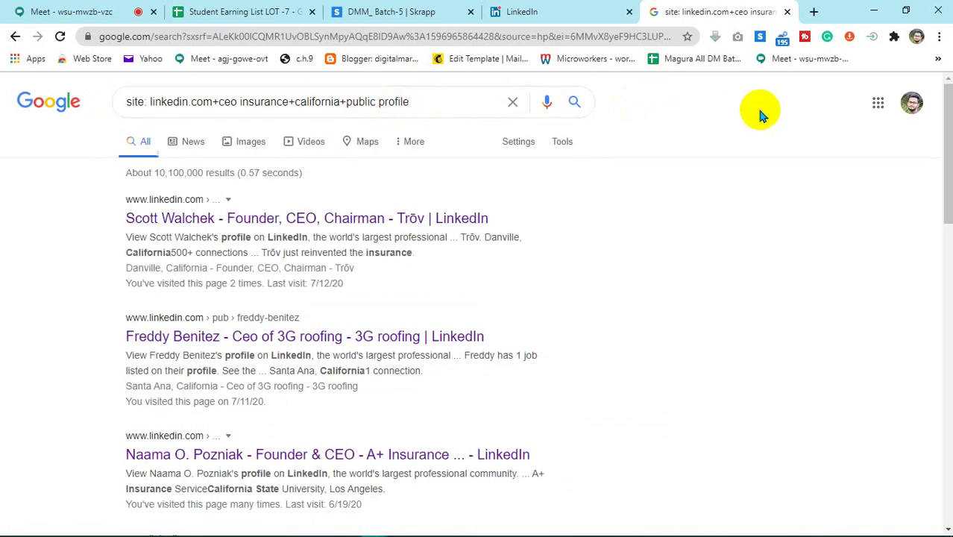
{"action": "left_click", "coordinate": [478, 97]}
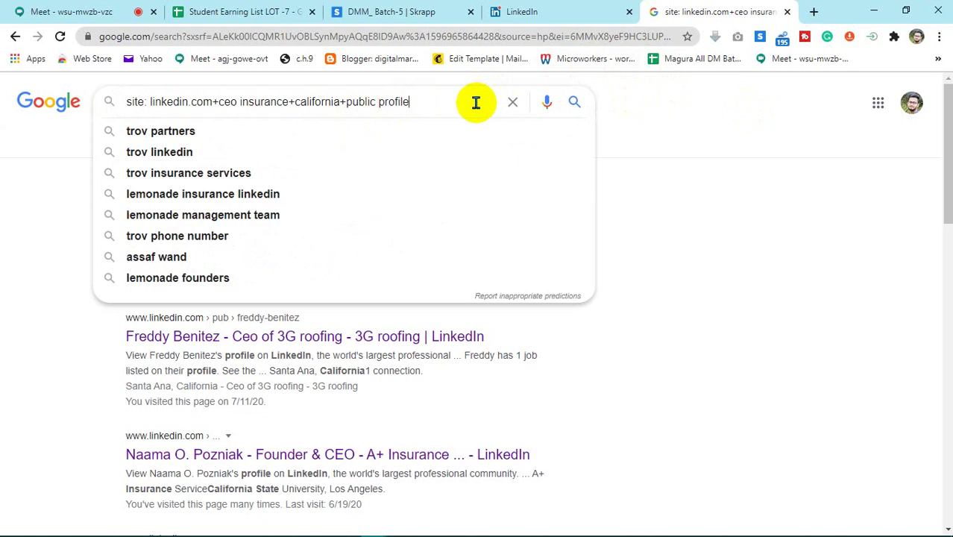
{"action": "left_click", "coordinate": [678, 106]}
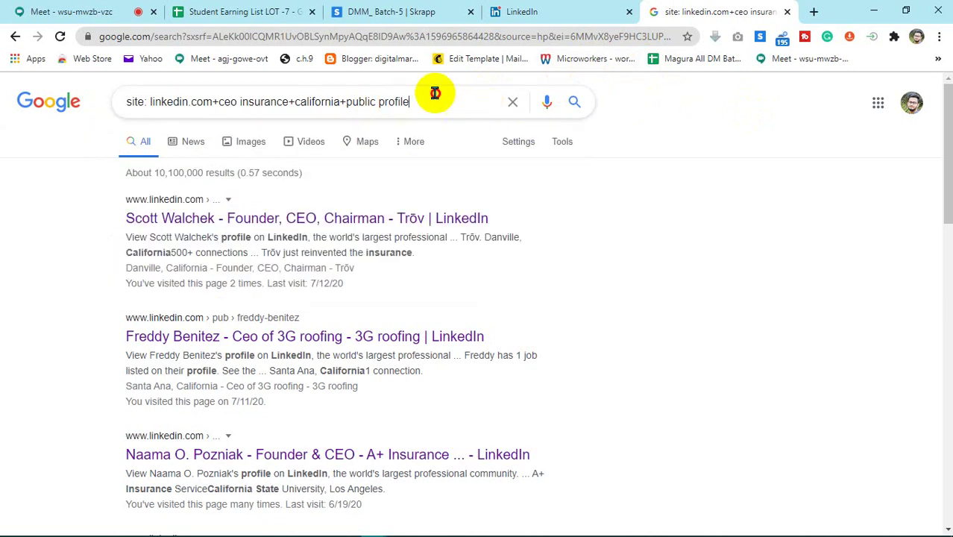
{"action": "left_click_drag", "start_coordinate": [433, 97], "coordinate": [123, 100]}
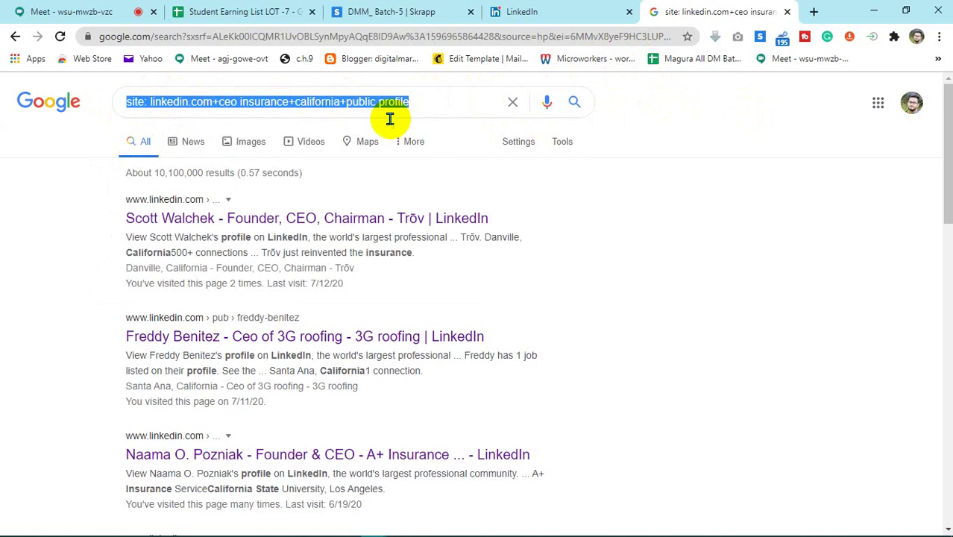
{"action": "left_click", "coordinate": [348, 97]}
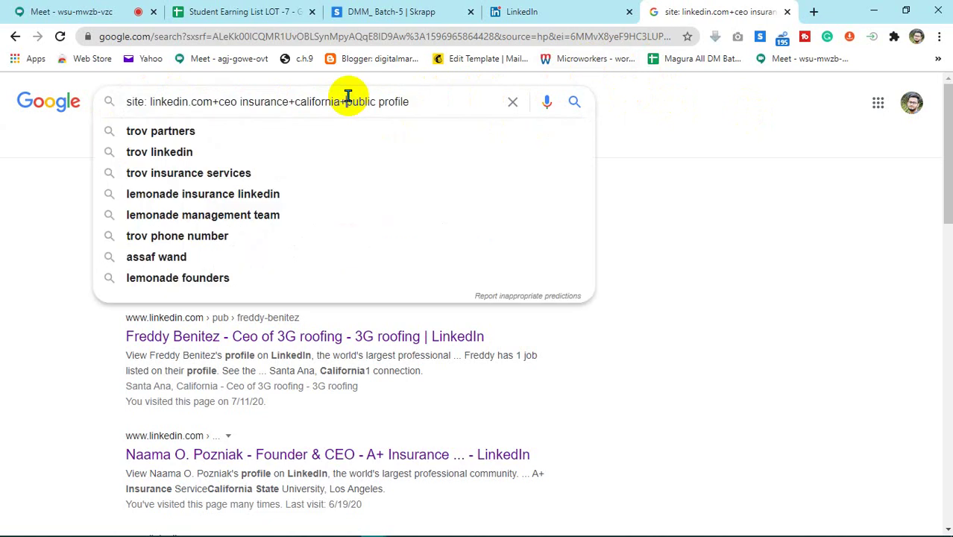
{"action": "left_click", "coordinate": [696, 112]}
{"action": "left_click", "coordinate": [476, 98]}
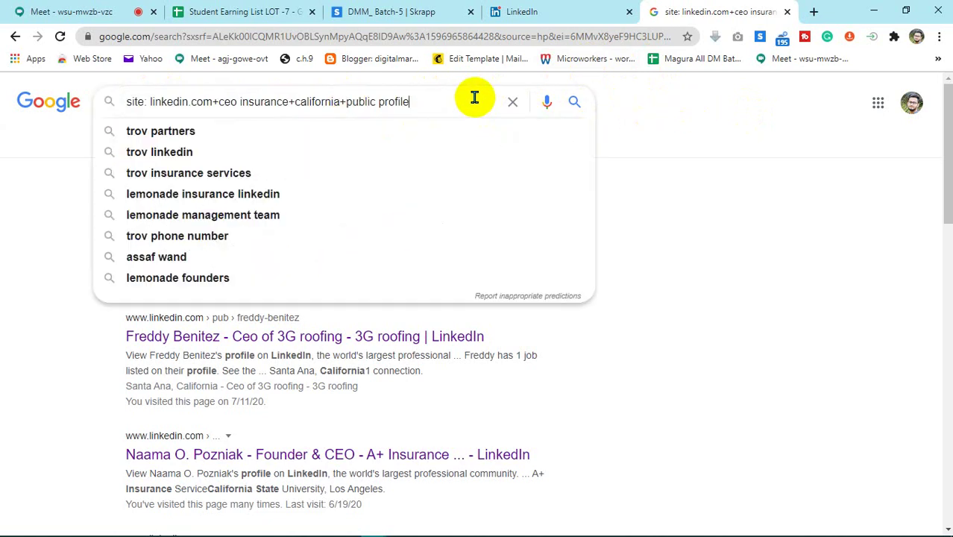
{"action": "left_click", "coordinate": [669, 106]}
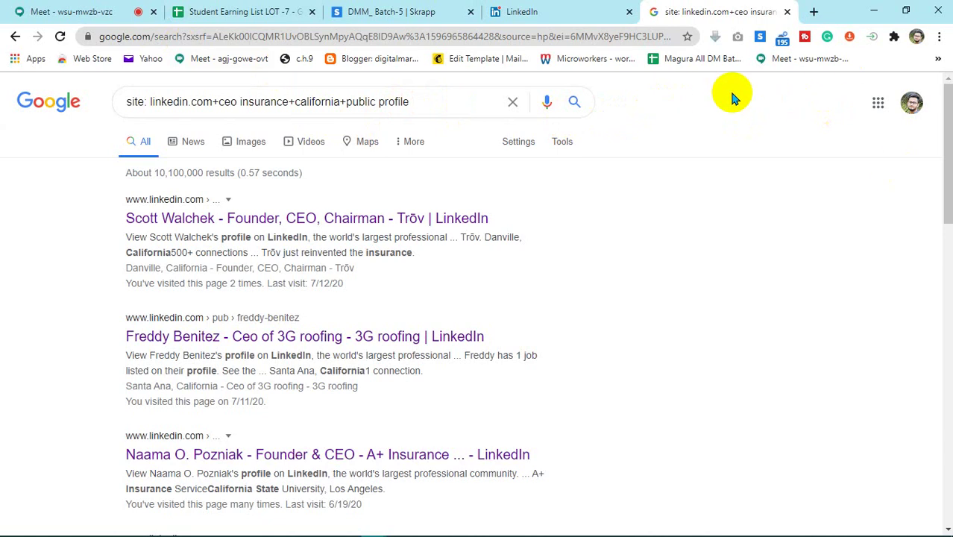
{"action": "left_click", "coordinate": [472, 104]}
{"action": "left_click", "coordinate": [659, 112]}
- Skim the Google results page and open the first LinkedIn profile result in a new browser tab
{"action": "scroll", "coordinate": [587, 238], "scroll_direction": "down", "scroll_amount": 10}
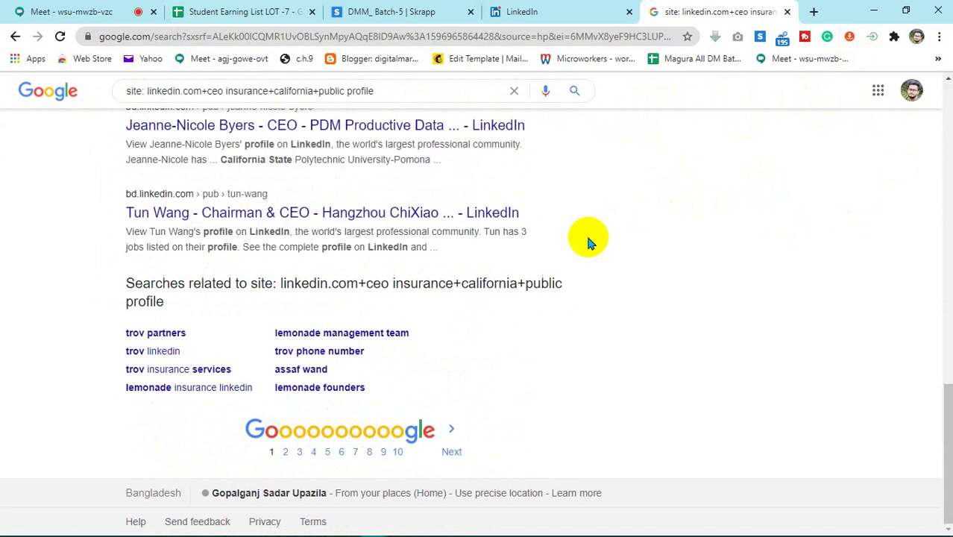
{"action": "scroll", "coordinate": [588, 239], "scroll_direction": "up", "scroll_amount": 10}
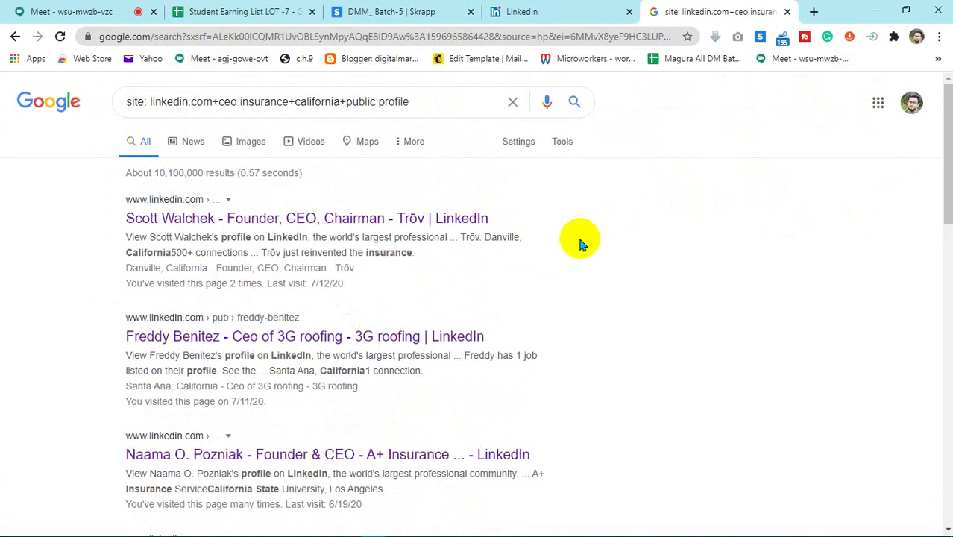
{"action": "right_click", "coordinate": [215, 218]}
{"action": "left_click", "coordinate": [276, 229]}
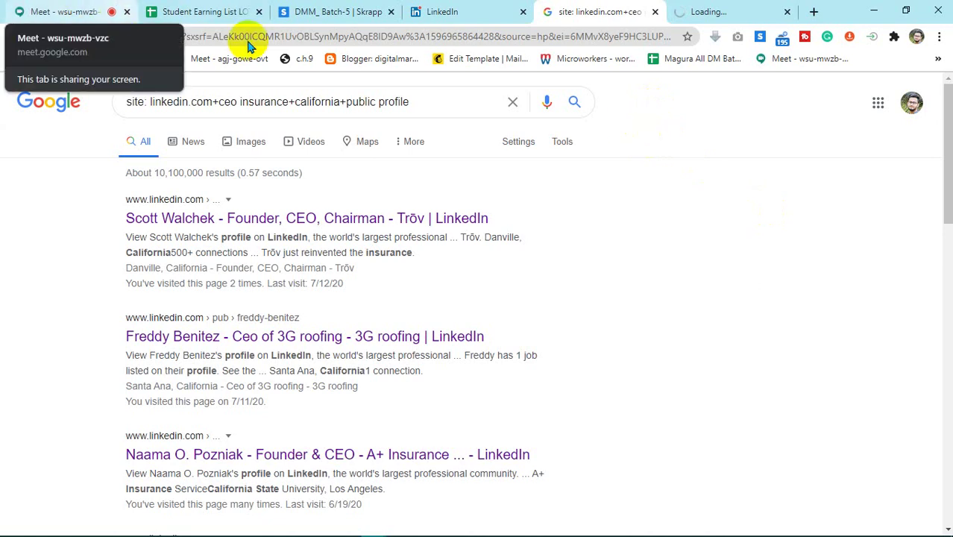
- Mute the microphone in the Google Meet call, then switch to the loading LinkedIn profile and dismiss the presenting notification
{"action": "left_click", "coordinate": [64, 10]}
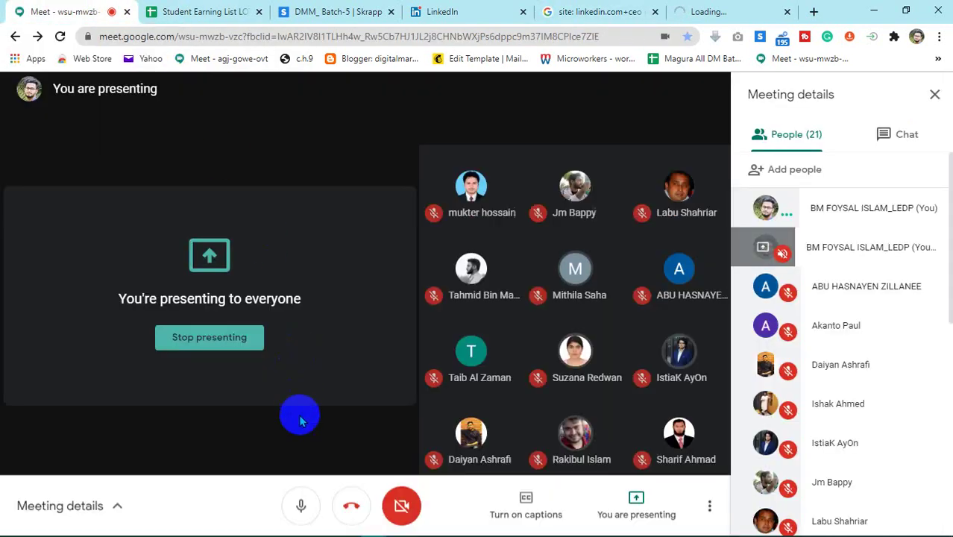
{"action": "left_click", "coordinate": [301, 505]}
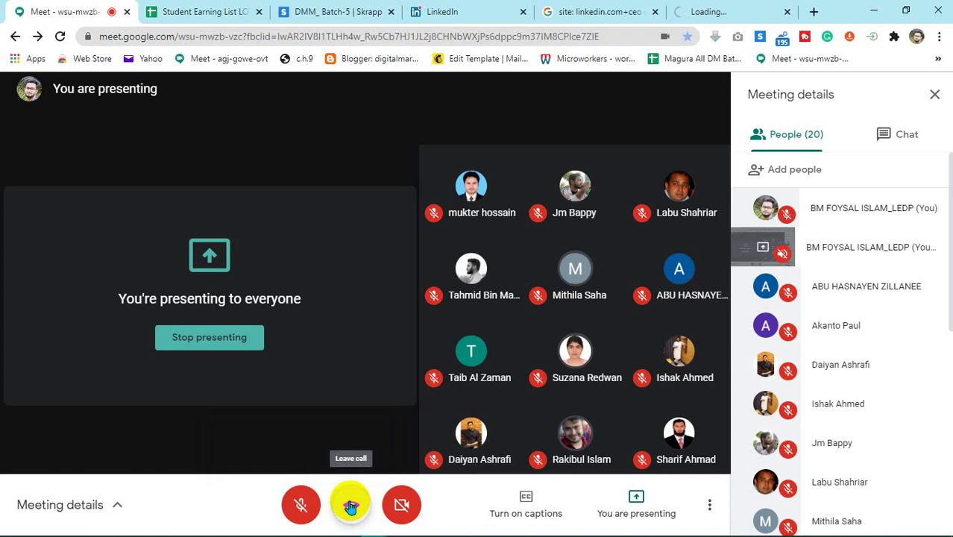
{"action": "mouse_move", "coordinate": [694, 528]}
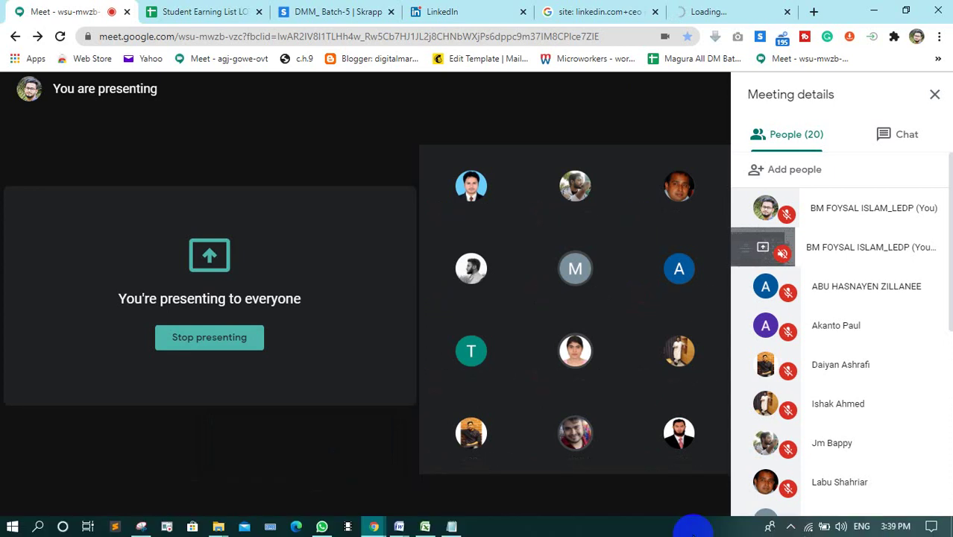
{"action": "mouse_move", "coordinate": [632, 431]}
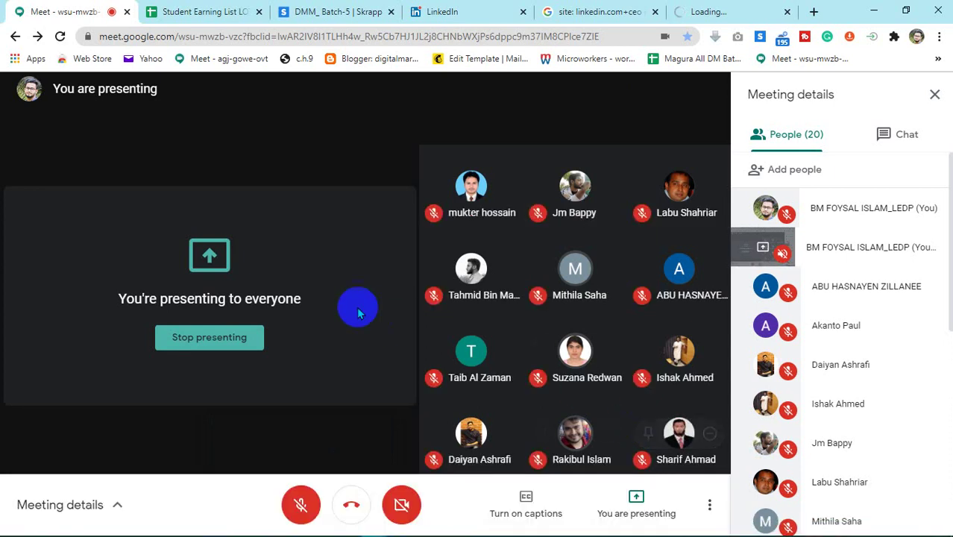
{"action": "left_click", "coordinate": [690, 9]}
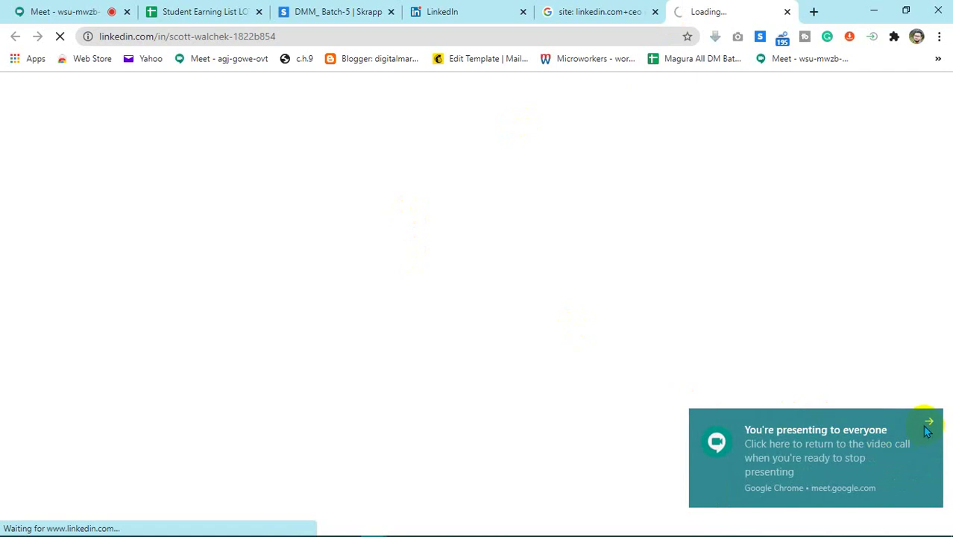
{"action": "left_click", "coordinate": [927, 424]}
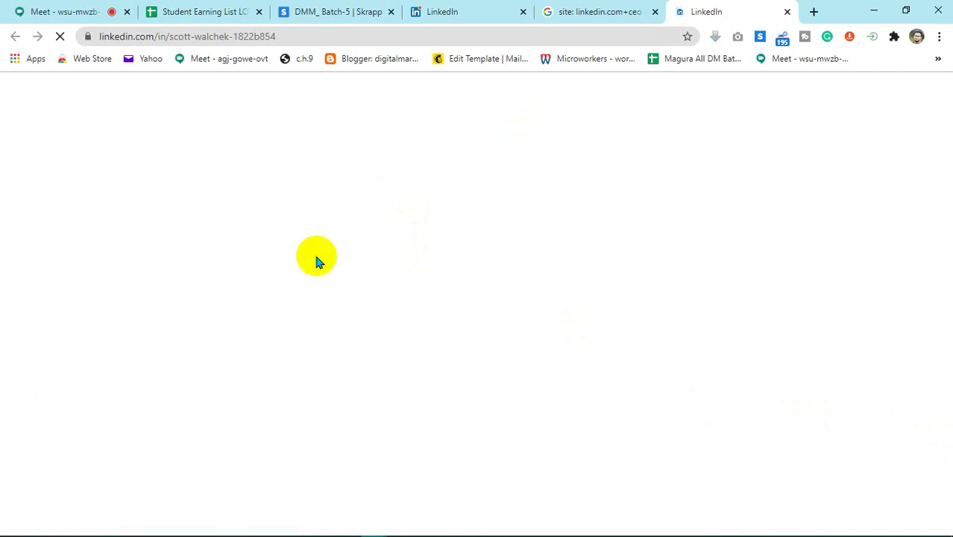
- Unmute the microphone in the Google Meet call and return to the loading LinkedIn profile
{"action": "left_click", "coordinate": [95, 10]}
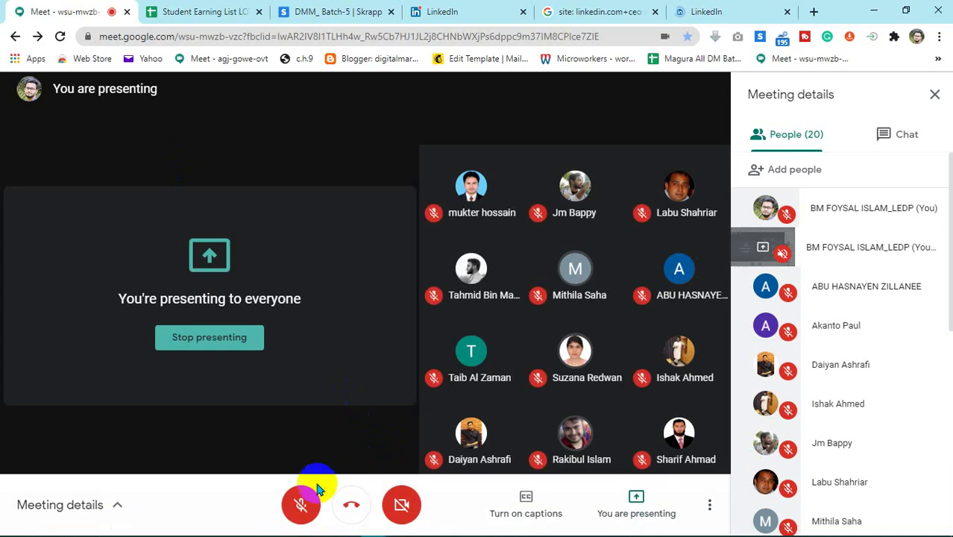
{"action": "left_click", "coordinate": [304, 502]}
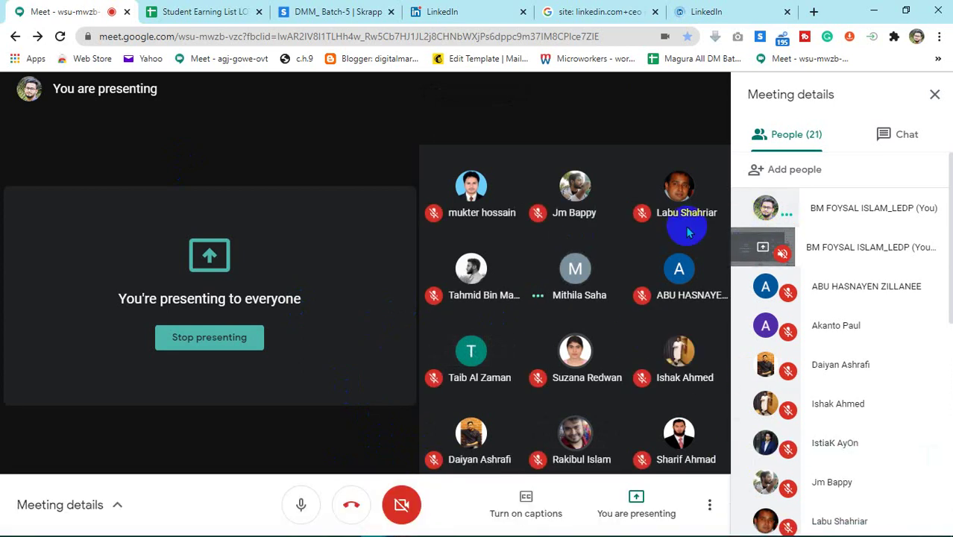
{"action": "left_click", "coordinate": [707, 9]}
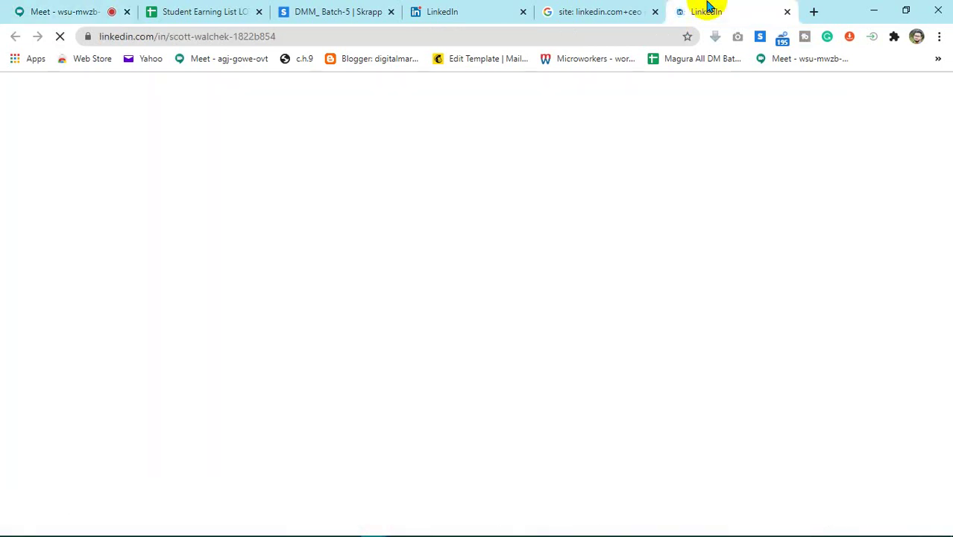
- Check the system tray while the LinkedIn profile page is loading
{"action": "mouse_move", "coordinate": [708, 528]}
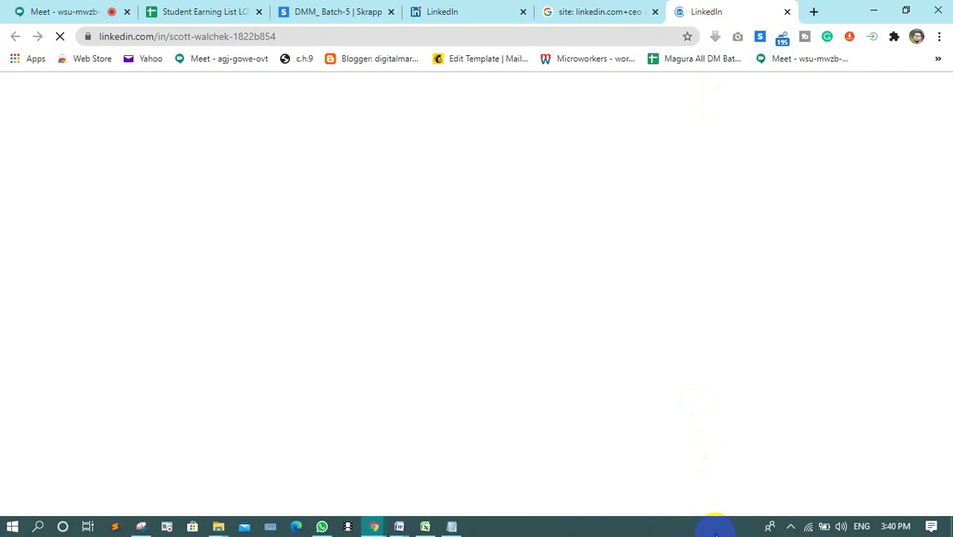
{"action": "left_click", "coordinate": [799, 526]}
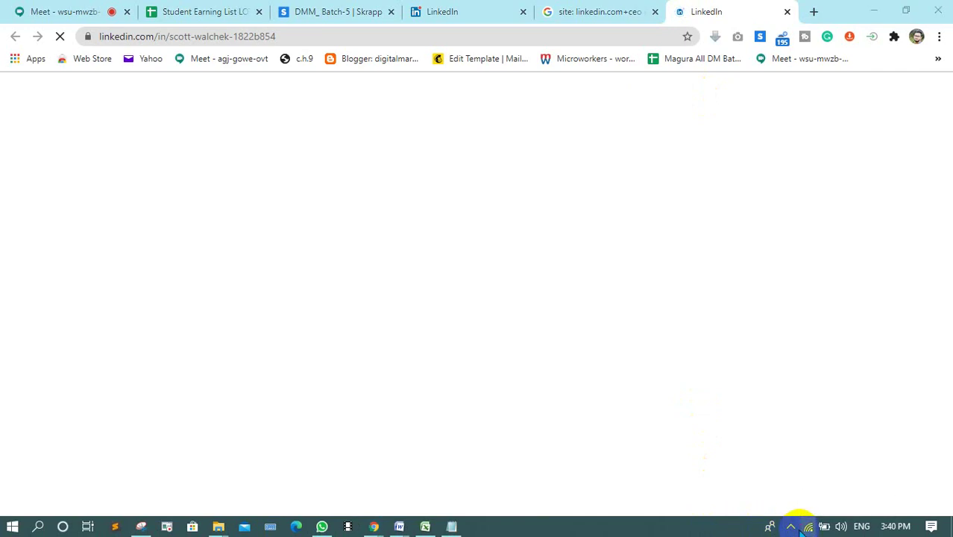